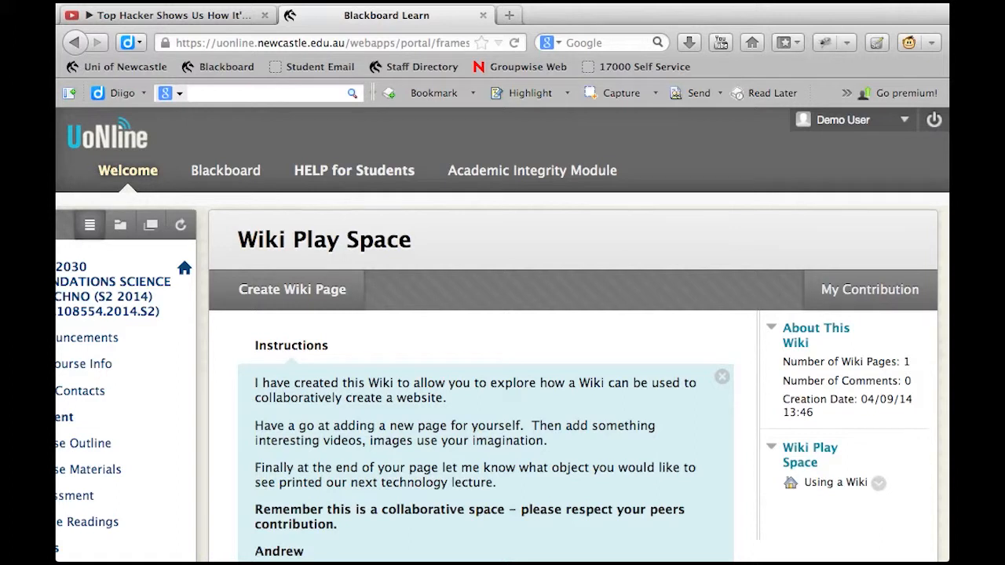
# Read through the Wiki Play Space instructions and the existing Using a Wiki page entry
pyautogui.scroll(-3, 320, 437)
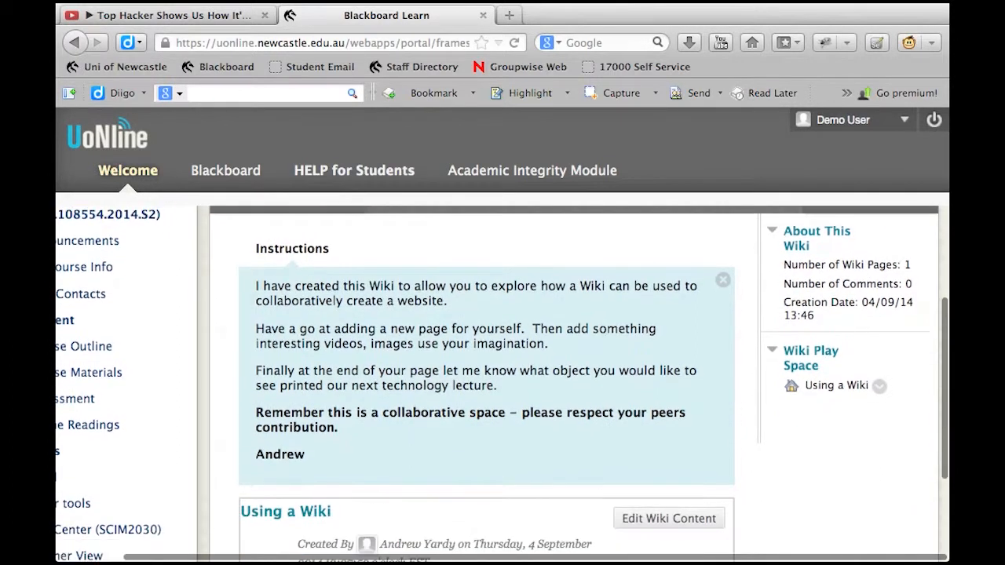
pyautogui.moveTo(260, 413); pyautogui.dragTo(509, 417)
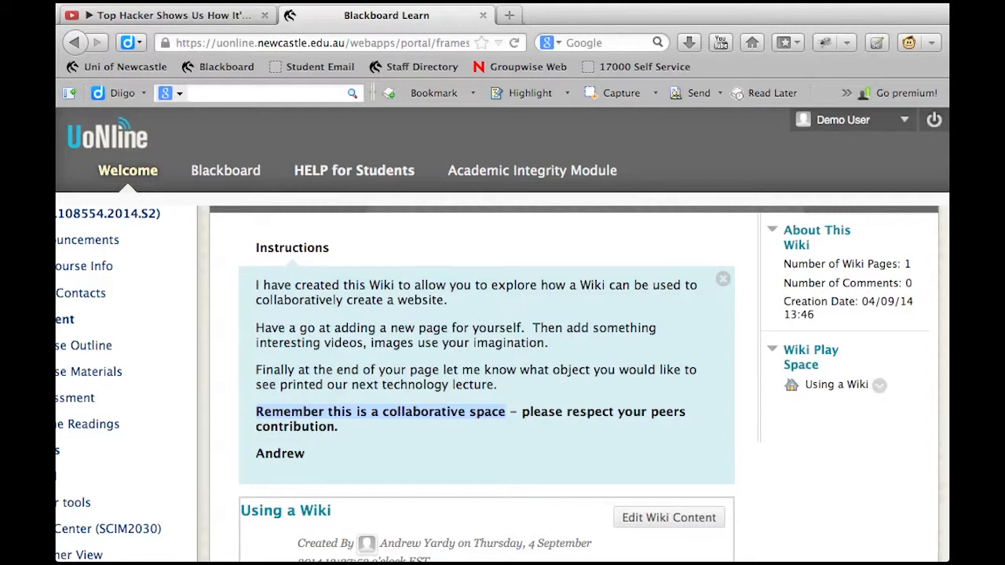
pyautogui.click(508, 412)
pyautogui.scroll(2, 507, 412)
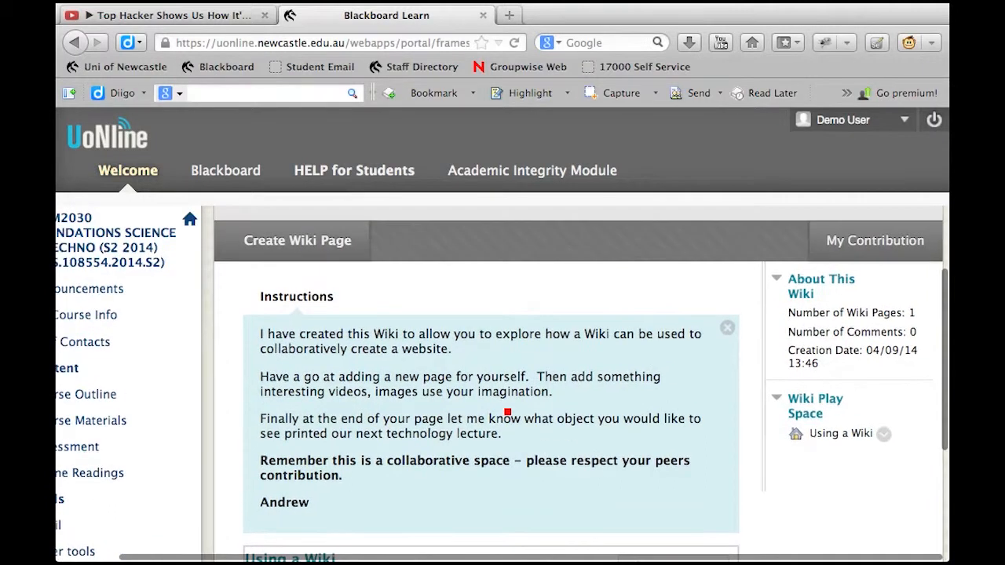
pyautogui.scroll(-3, 508, 412)
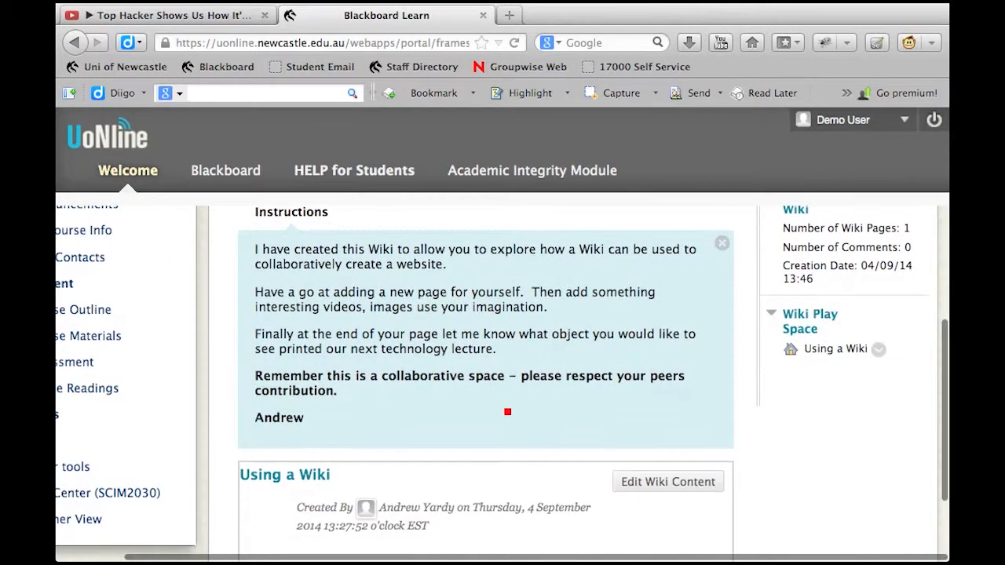
pyautogui.scroll(-3, 507, 412)
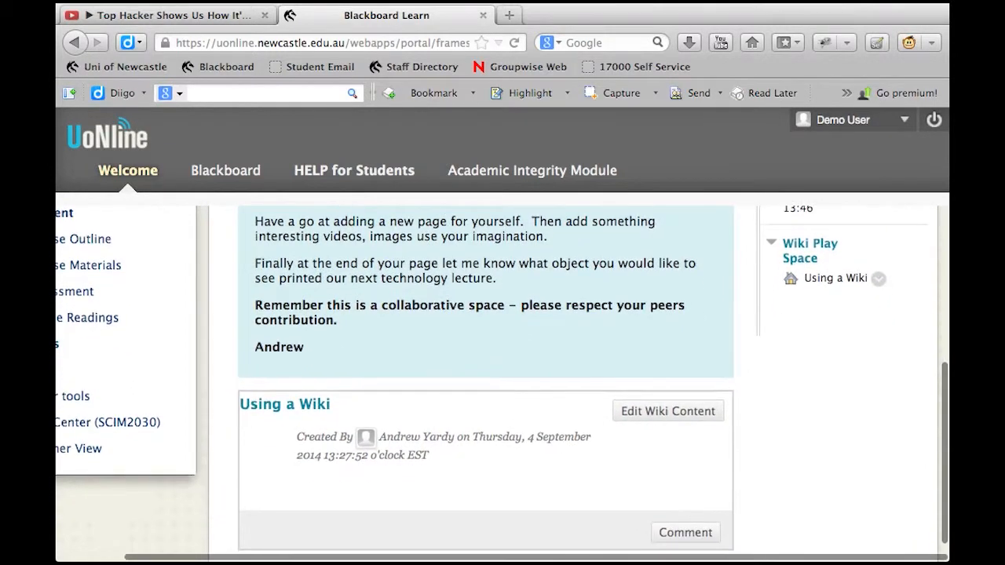
pyautogui.scroll(-1, 431, 441)
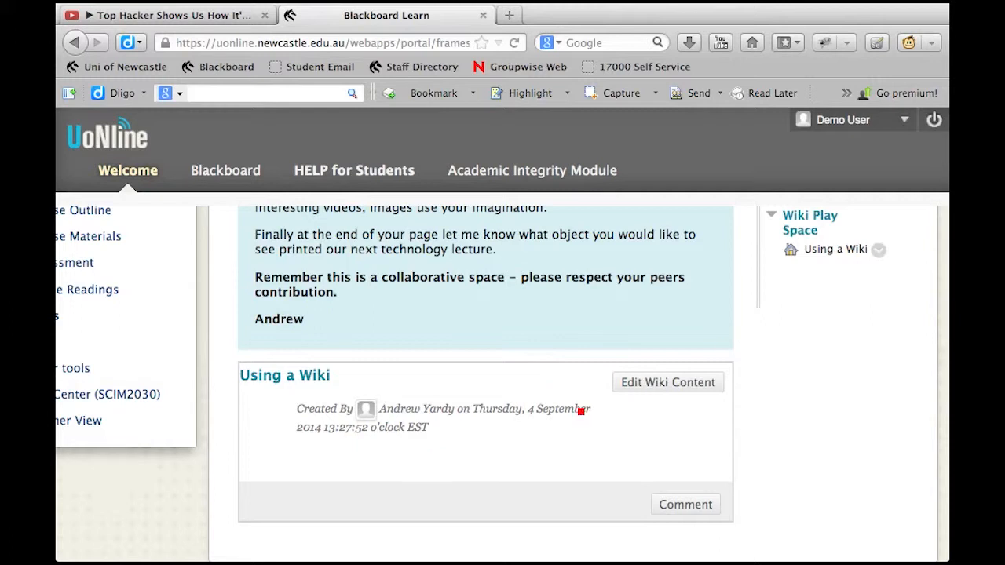
pyautogui.scroll(2, 743, 359)
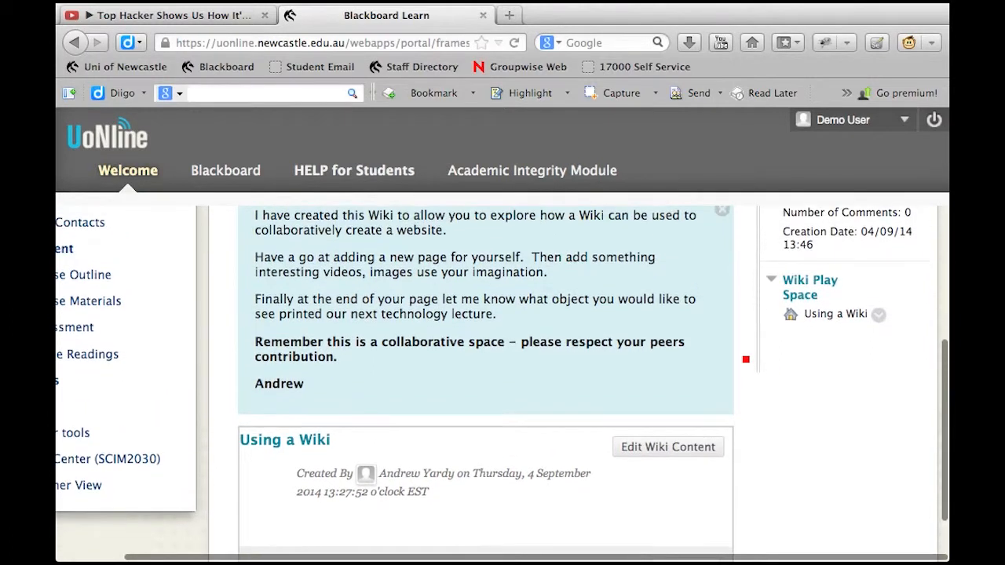
pyautogui.scroll(2, 746, 359)
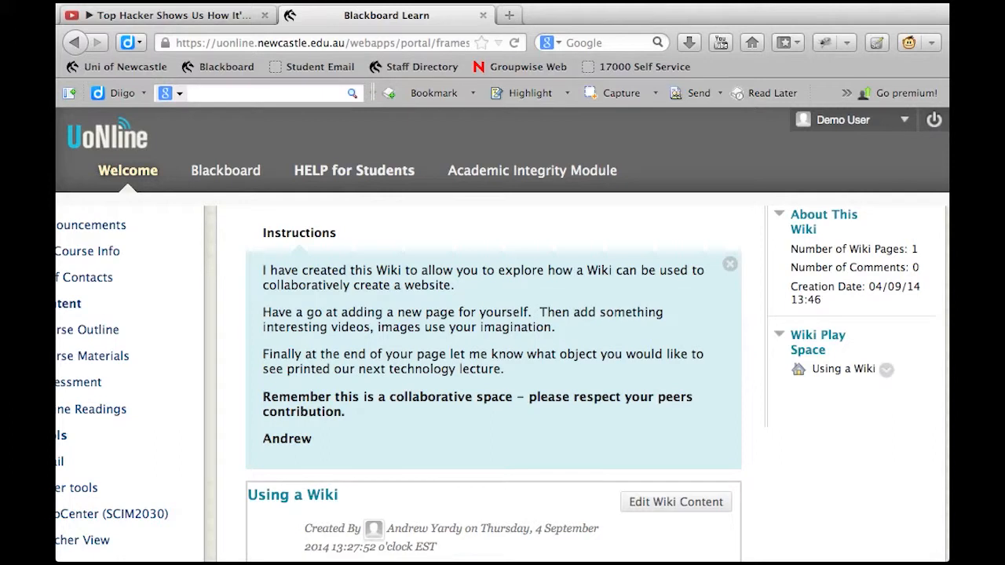
# Create a new wiki page and name it with the author's full name in possessive form followed by "Page"
pyautogui.scroll(2, 503, 384)
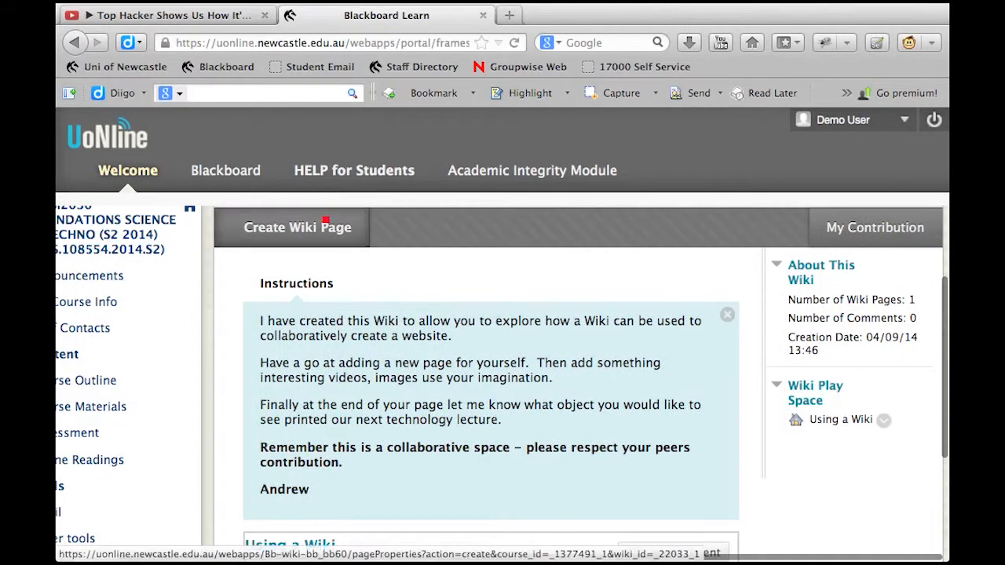
pyautogui.scroll(1, 315, 314)
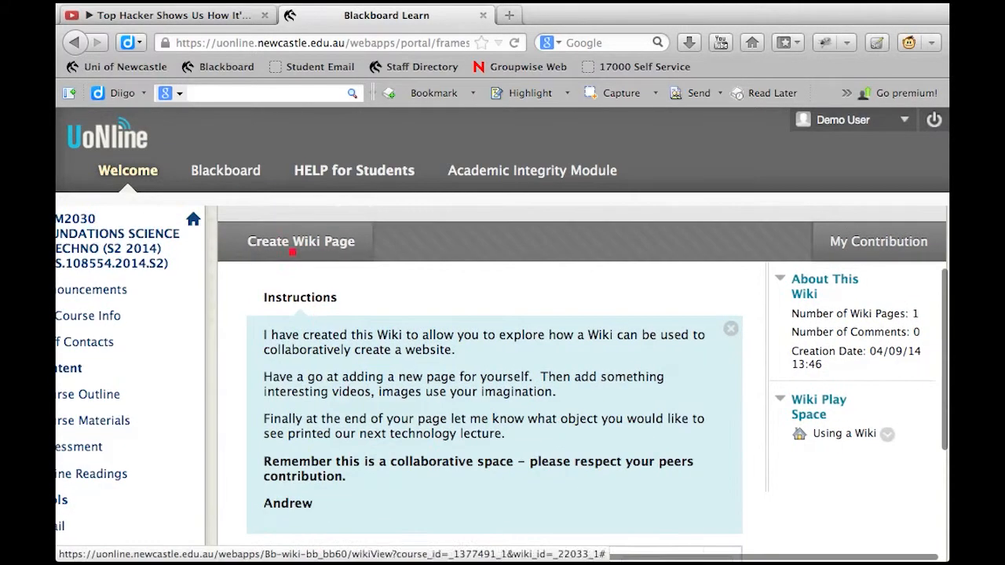
pyautogui.click(301, 241)
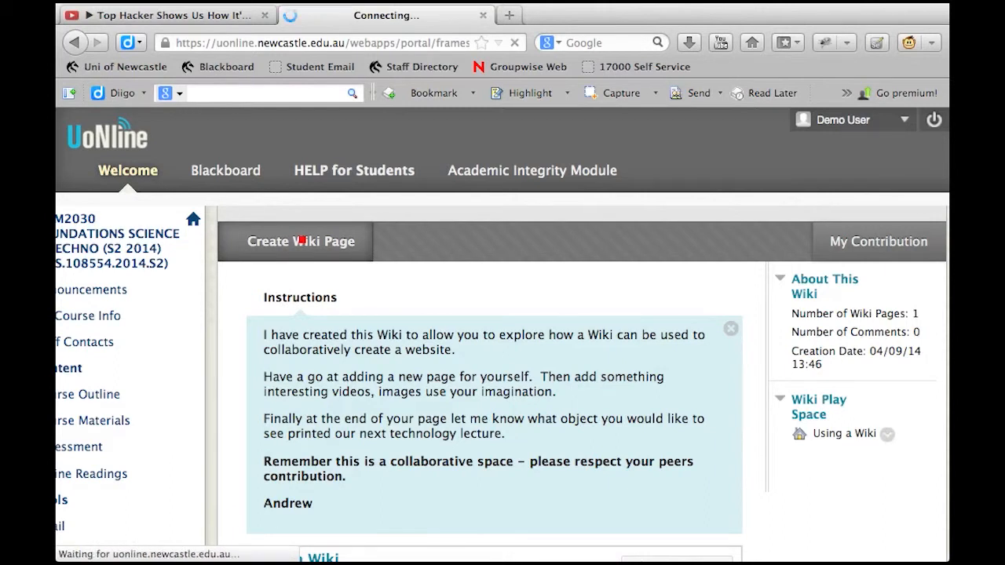
pyautogui.scroll(-2, 470, 447)
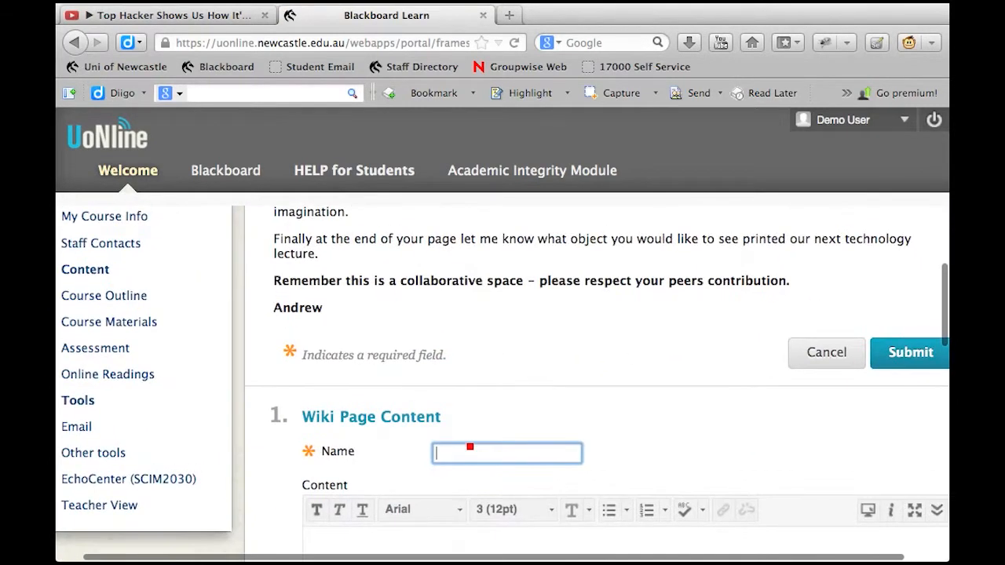
pyautogui.write('Andrew ')
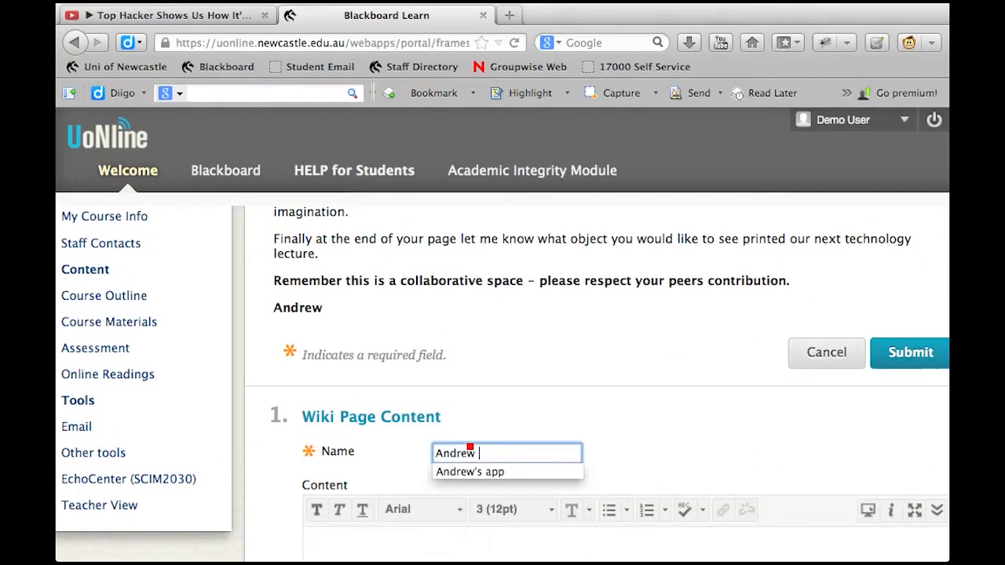
pyautogui.write('Yard')
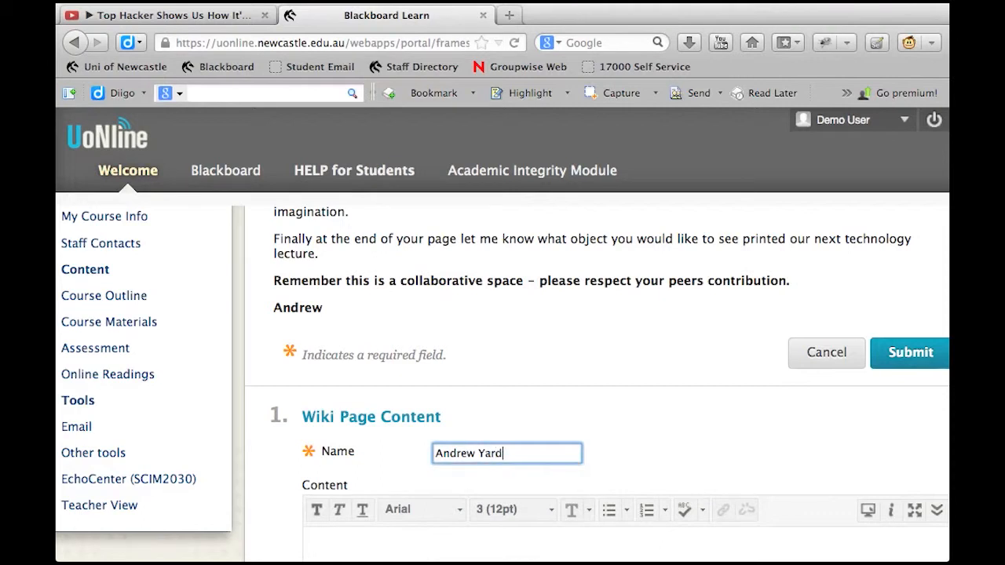
pyautogui.write("y'sPage")
pyautogui.press('Tab')
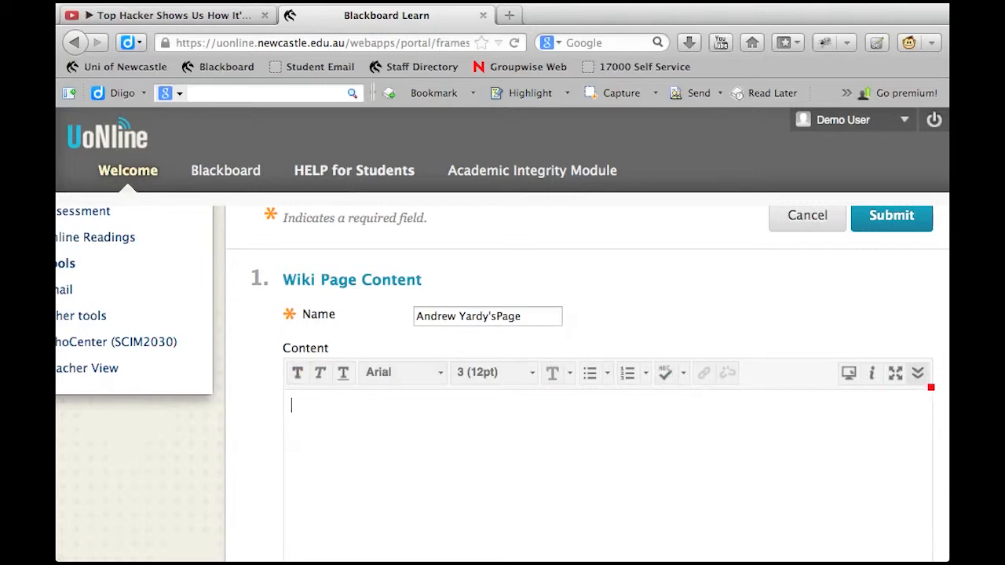
# Expand the content editor's full set of tools and open the image insertion form
pyautogui.click(929, 383)
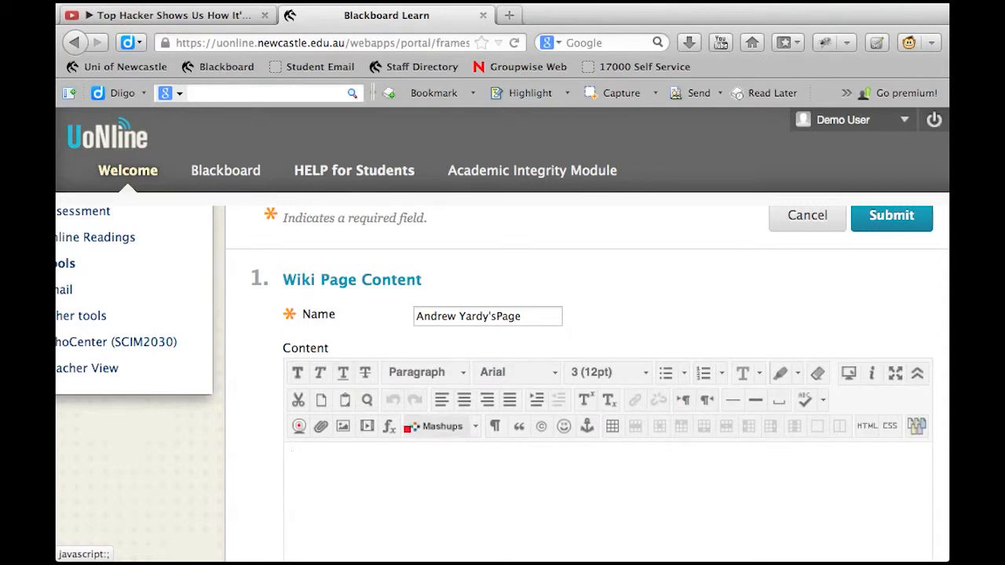
pyautogui.scroll(-3, 407, 484)
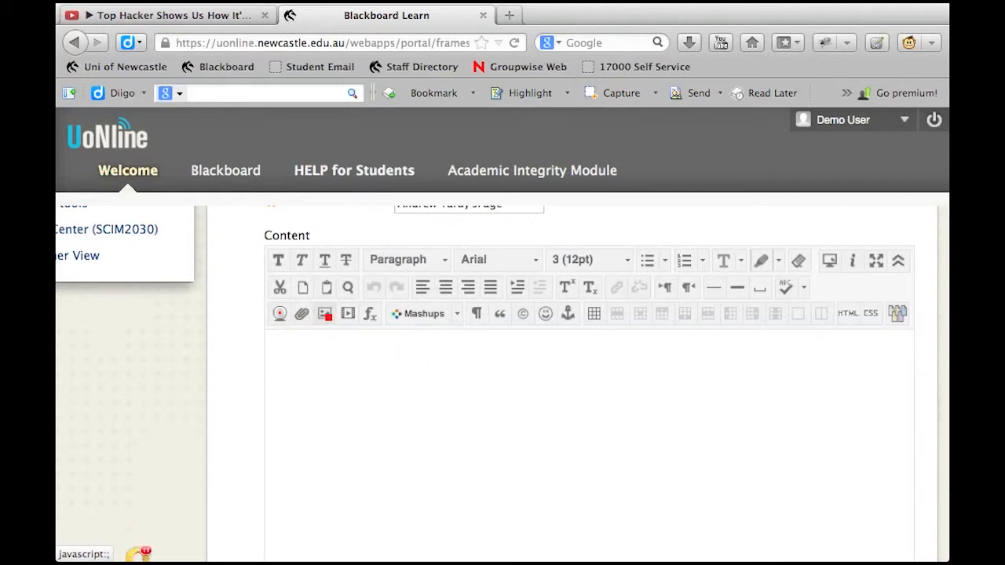
pyautogui.click(328, 314)
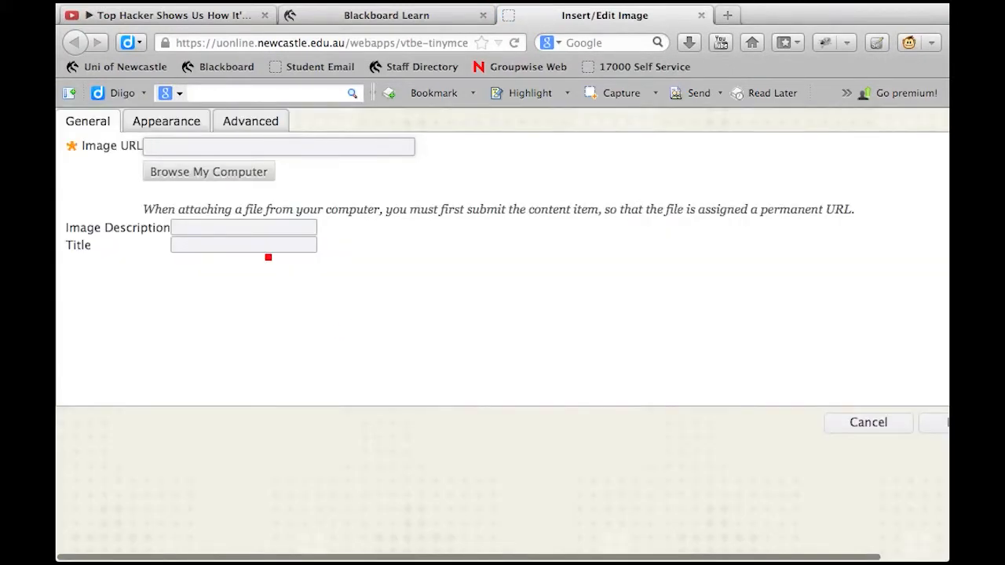
# Insert IMG_0727.JPG from the computer's Desktop into the page content without an image description
pyautogui.click(205, 151)
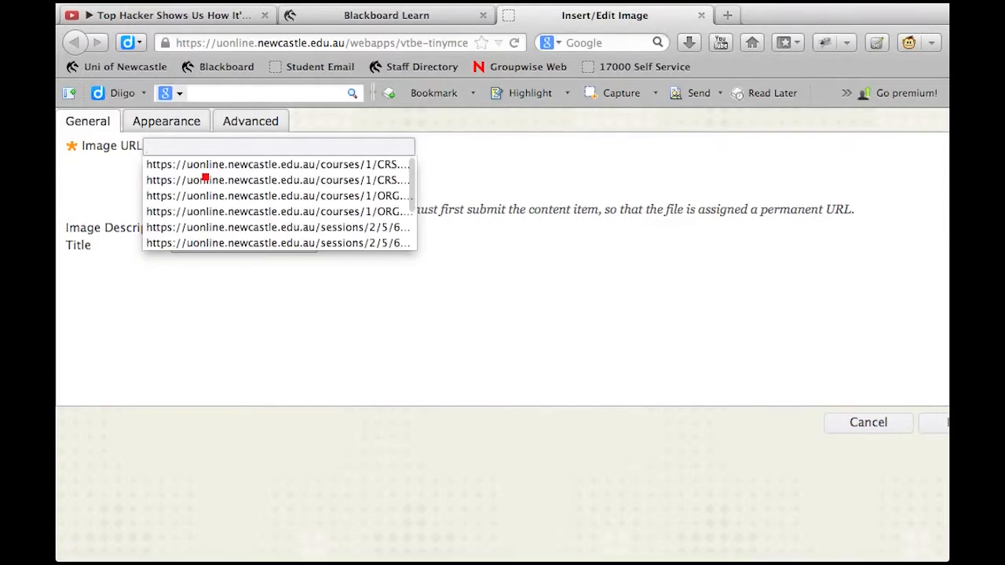
pyautogui.click(117, 176)
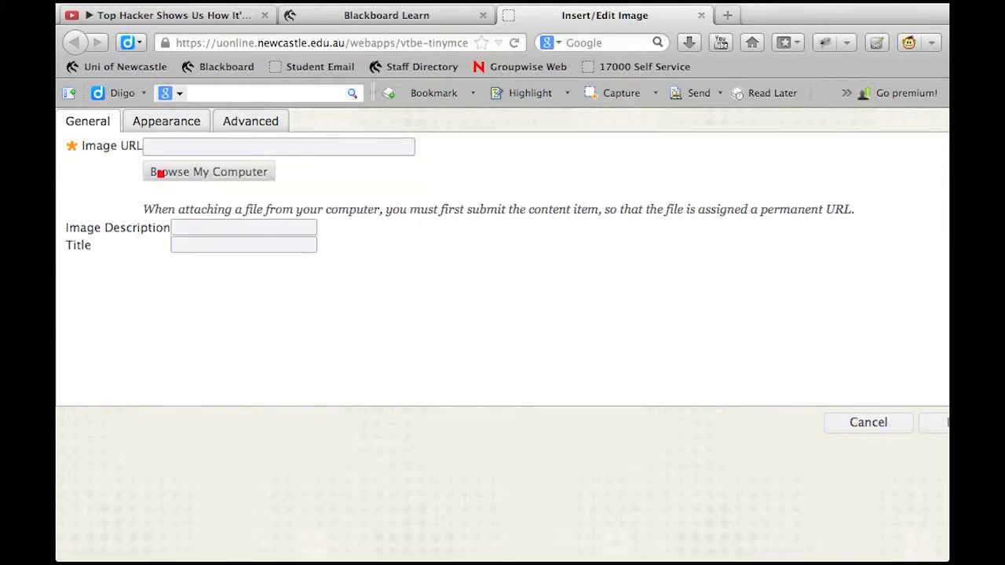
pyautogui.click(160, 173)
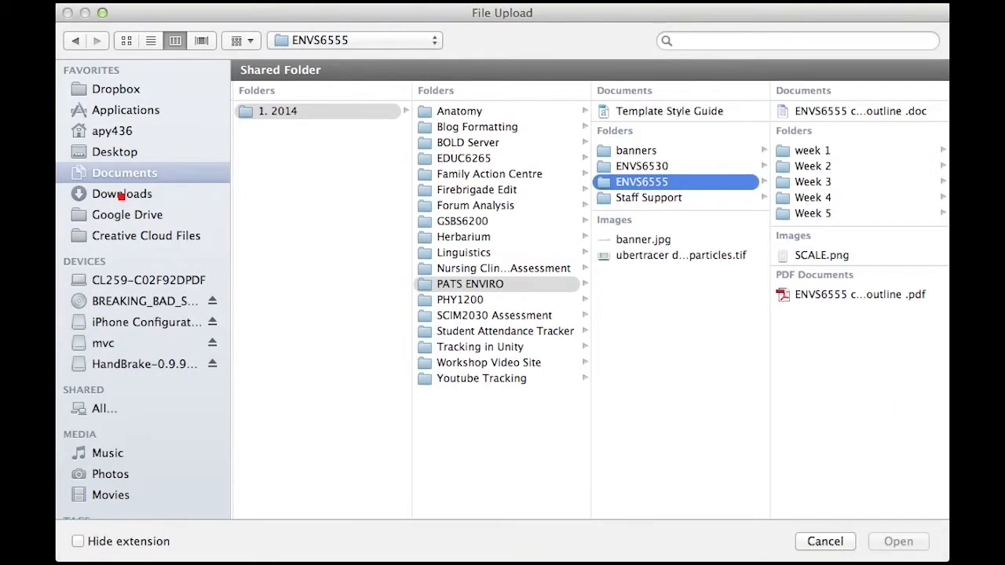
pyautogui.click(110, 160)
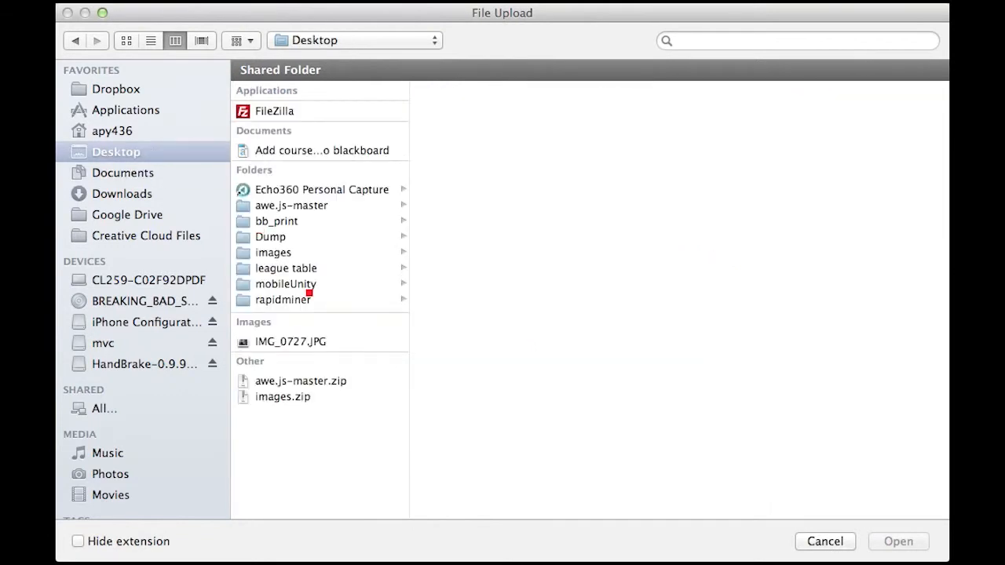
pyautogui.click(283, 341)
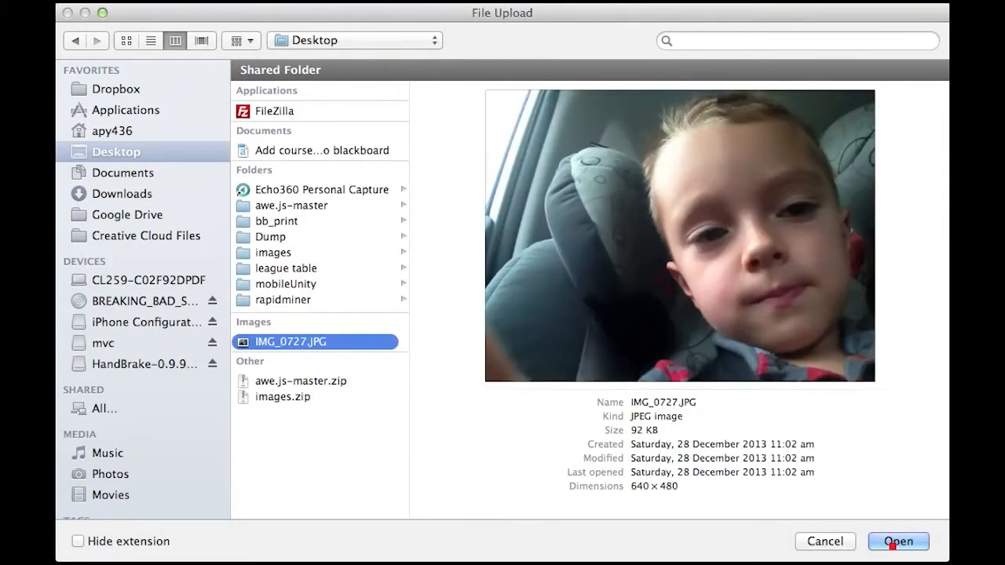
pyautogui.click(896, 541)
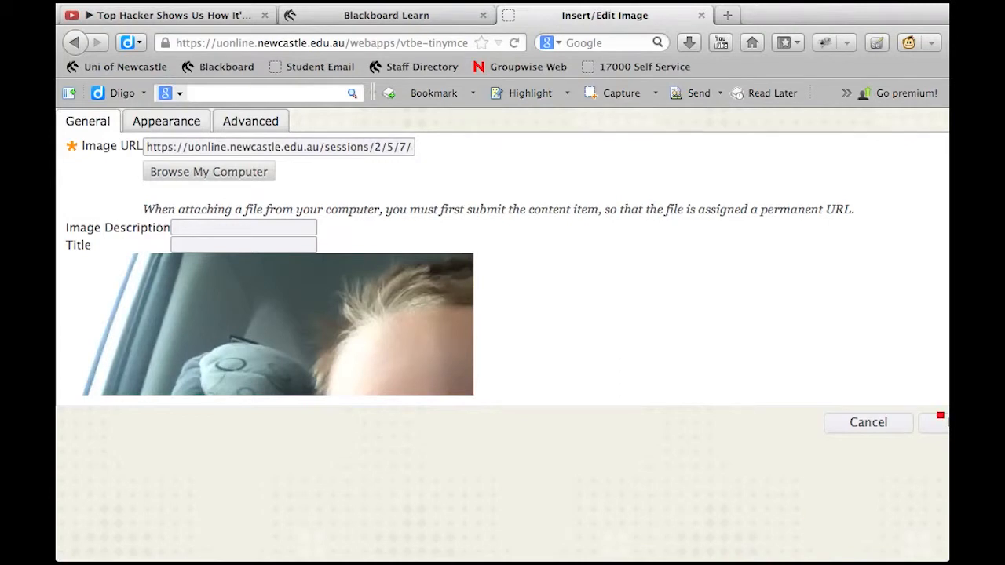
pyautogui.click(941, 424)
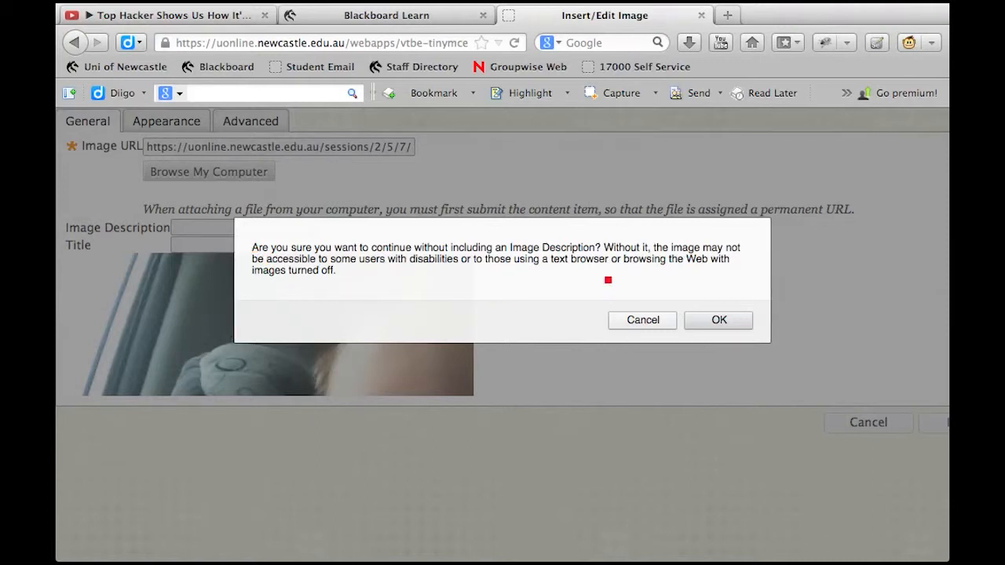
pyautogui.click(715, 320)
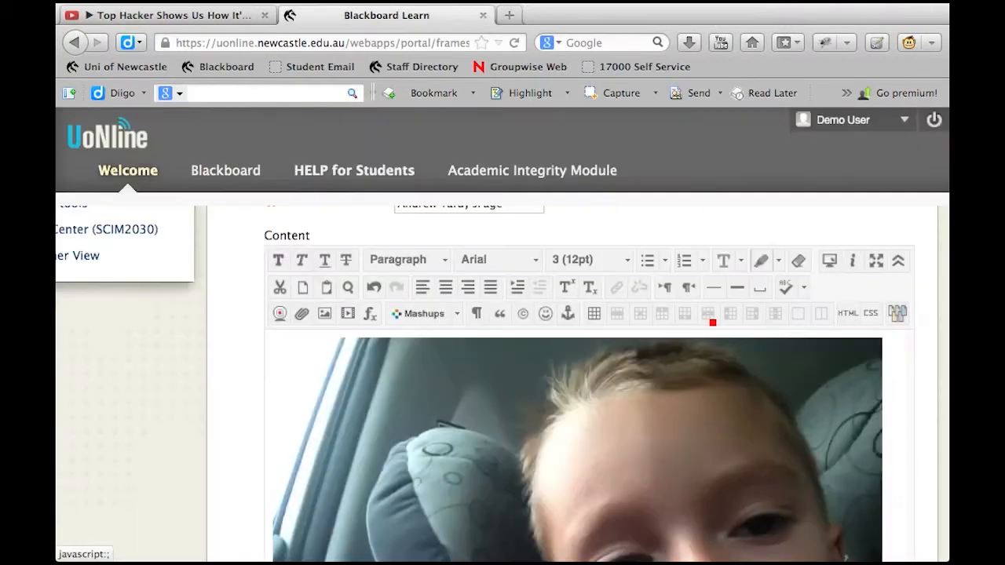
# Shrink the inserted photo proportionally to about half its width in the page content, and deselect it
pyautogui.click(843, 376)
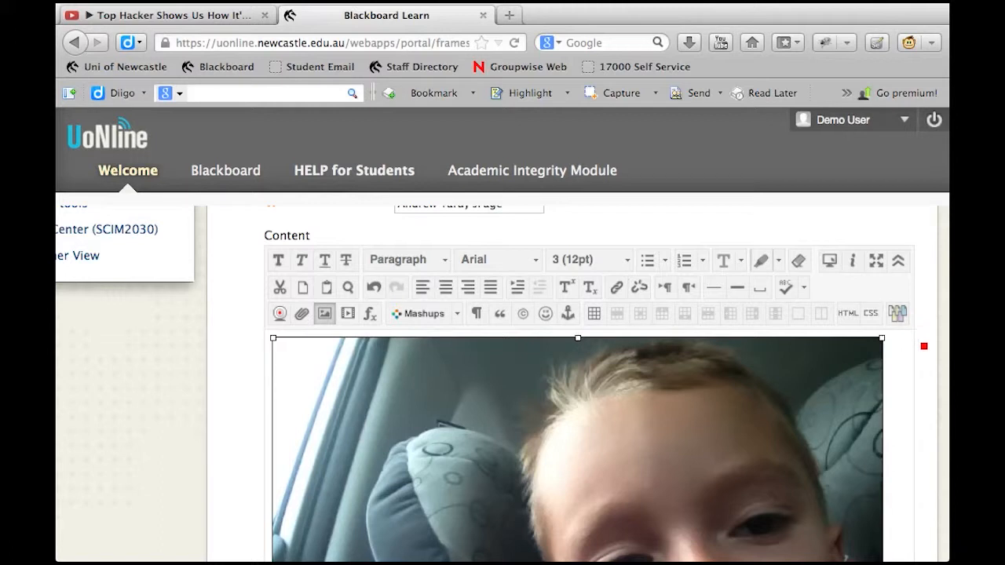
pyautogui.scroll(-5, 924, 374)
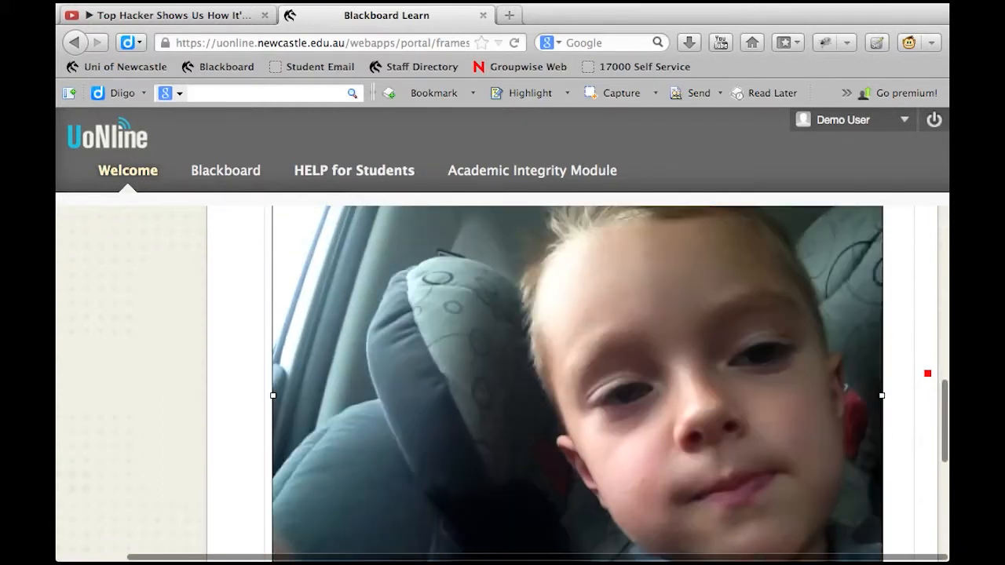
pyautogui.scroll(3, 911, 412)
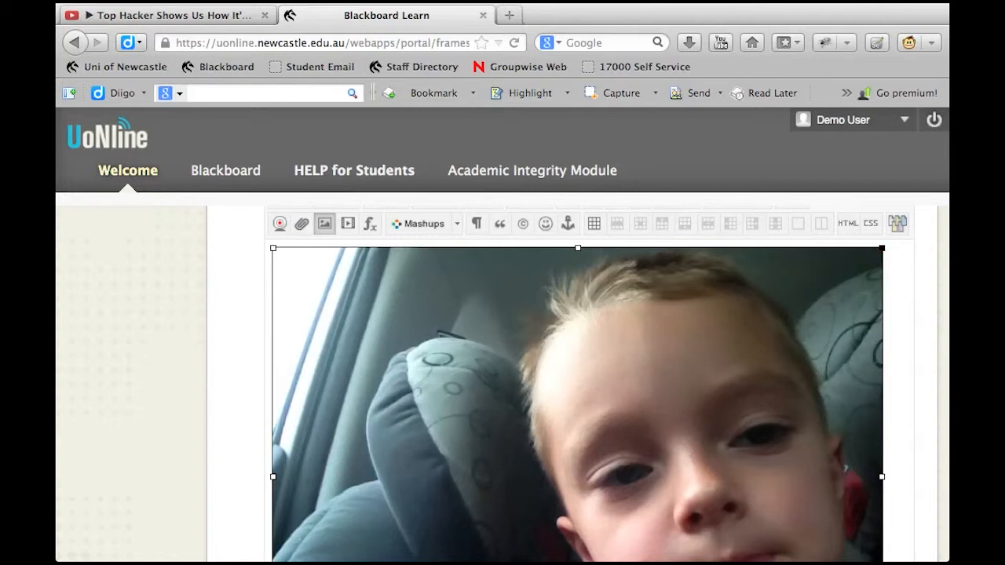
pyautogui.moveTo(876, 257); pyautogui.dragTo(685, 412)
pyautogui.moveTo(883, 250); pyautogui.dragTo(514, 495)
pyautogui.click(661, 439)
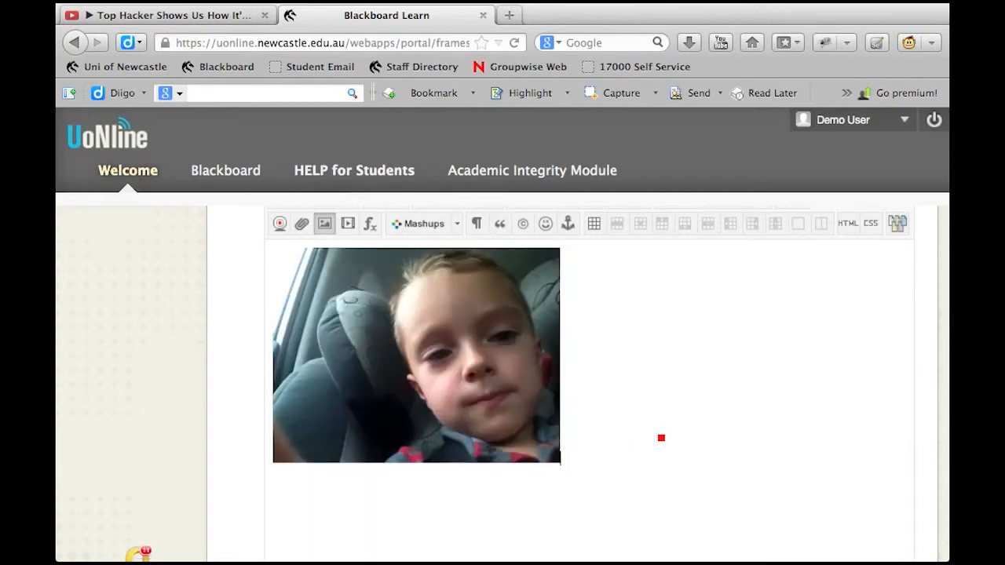
# Stretch the photo horizontally to about three quarters of the editor's width and extend its height slightly downward
pyautogui.click(454, 368)
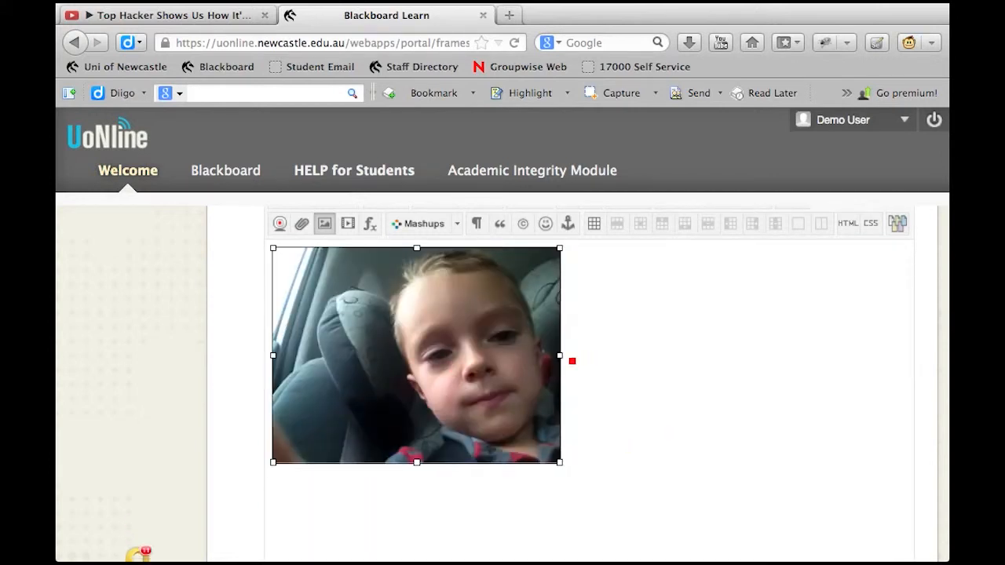
pyautogui.moveTo(562, 361); pyautogui.dragTo(780, 357)
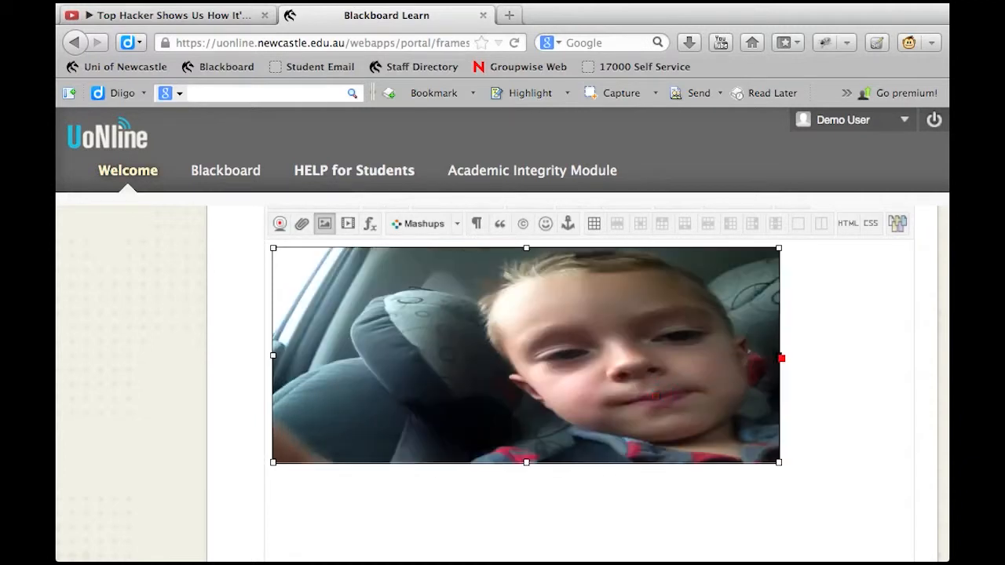
pyautogui.moveTo(533, 463); pyautogui.dragTo(538, 515)
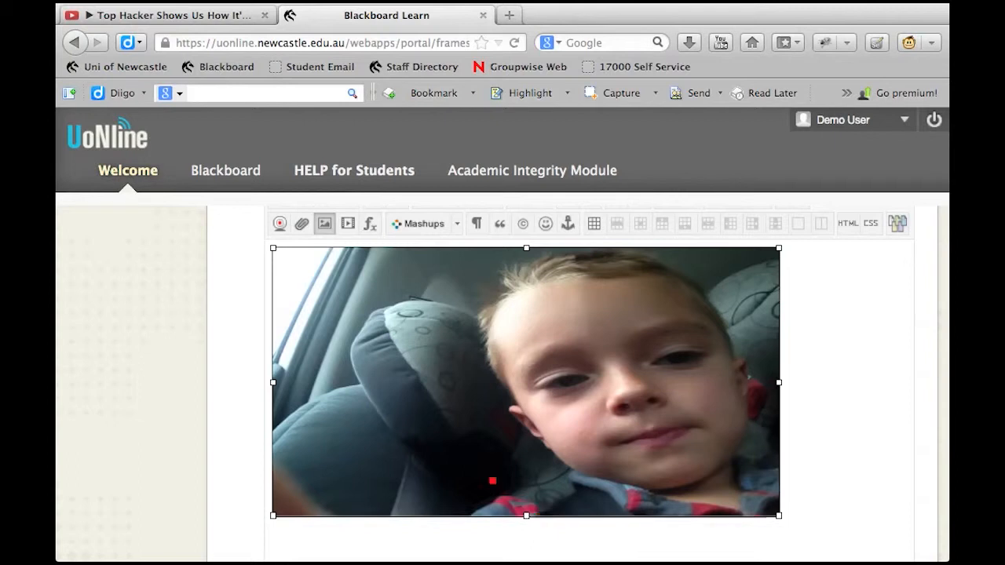
pyautogui.scroll(2, 449, 453)
pyautogui.scroll(1, 448, 453)
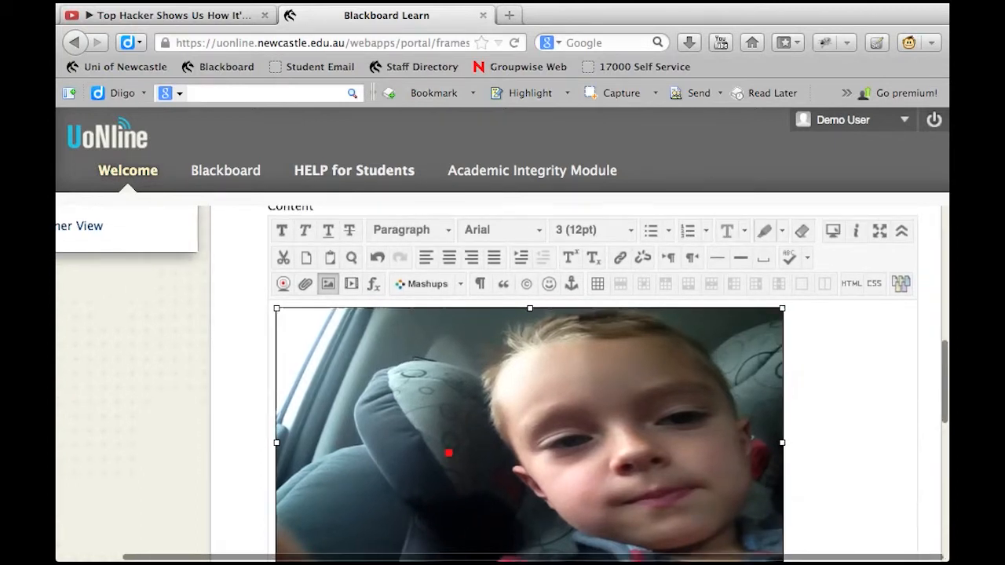
pyautogui.scroll(-1, 448, 454)
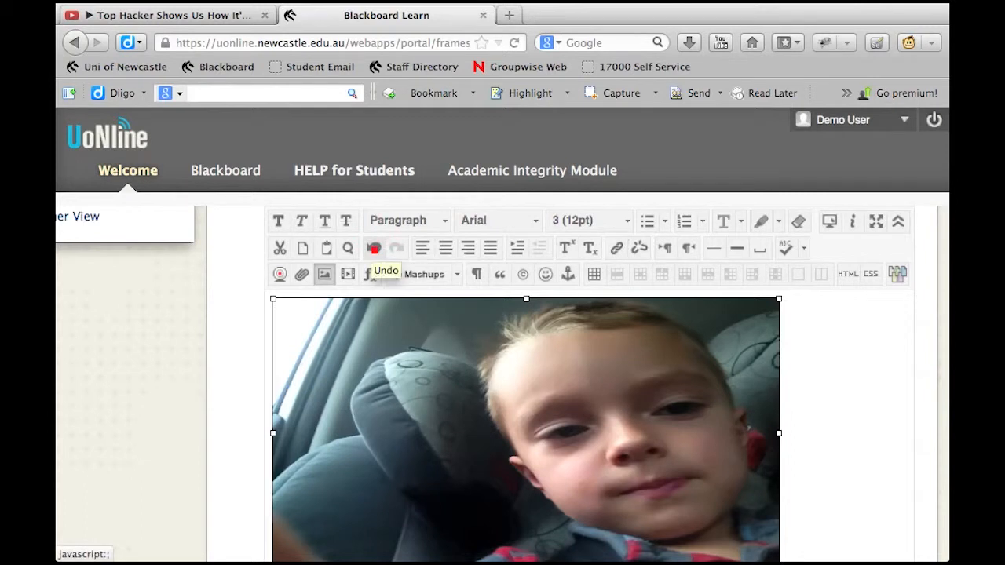
# Undo the photo's stretching and caption it underneath with the child's first name in possessive form followed by "photo March 2014"
pyautogui.click(373, 249)
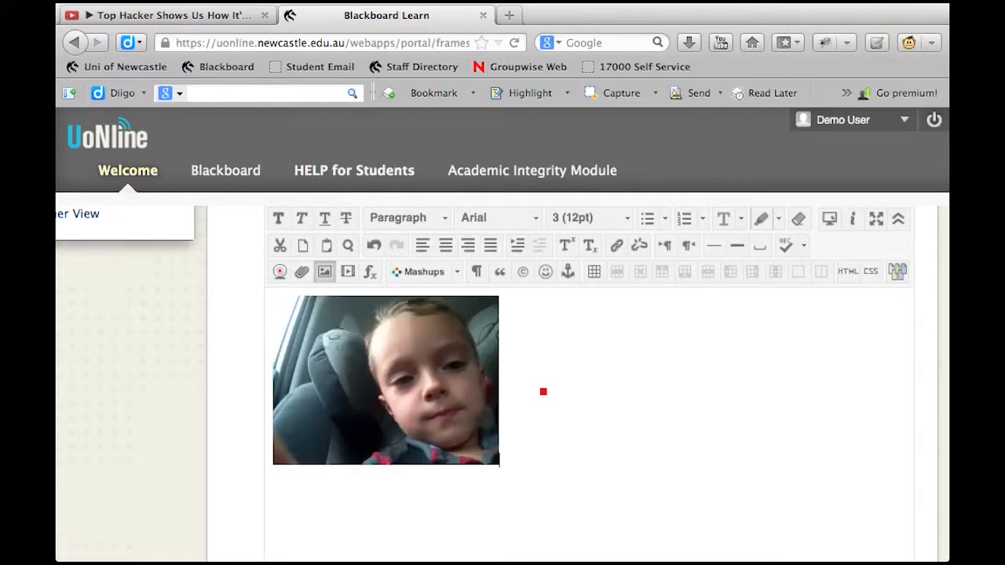
pyautogui.click(543, 391)
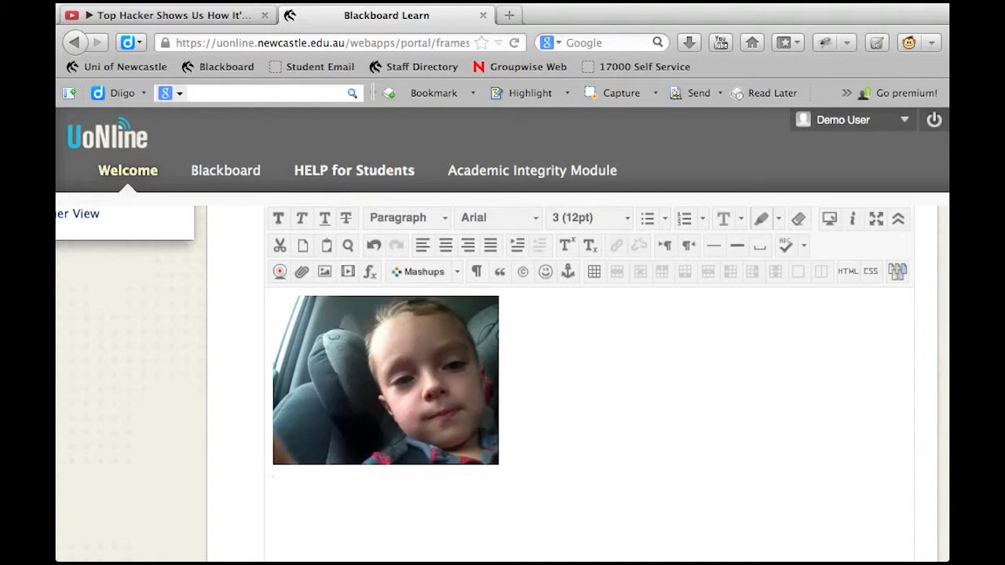
pyautogui.write('Lim')
pyautogui.write('am')
pyautogui.write("'s photo March 2014")
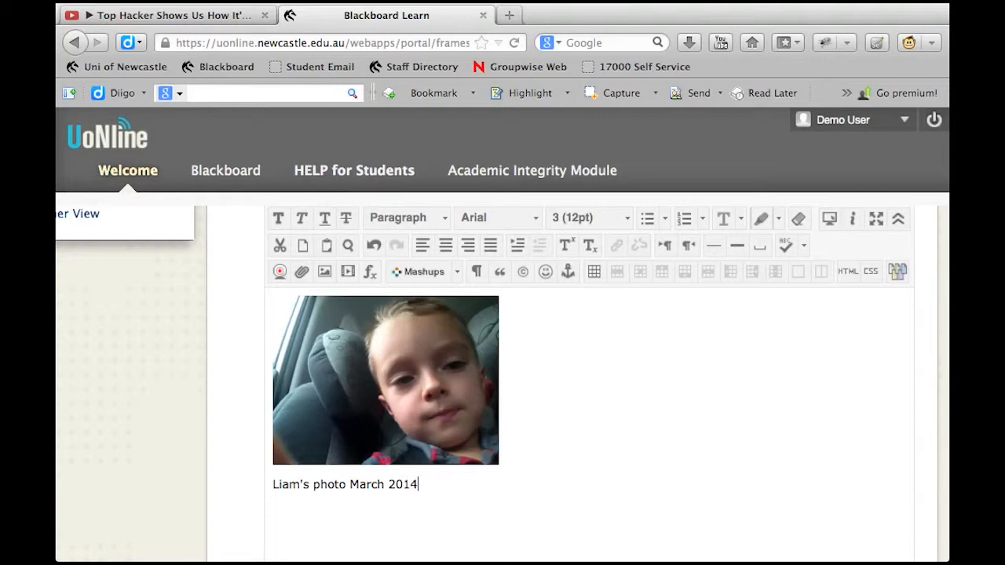
# Make the whole caption under the photo bold and place the cursor after it
pyautogui.moveTo(417, 486); pyautogui.dragTo(268, 488)
pyautogui.click(279, 218)
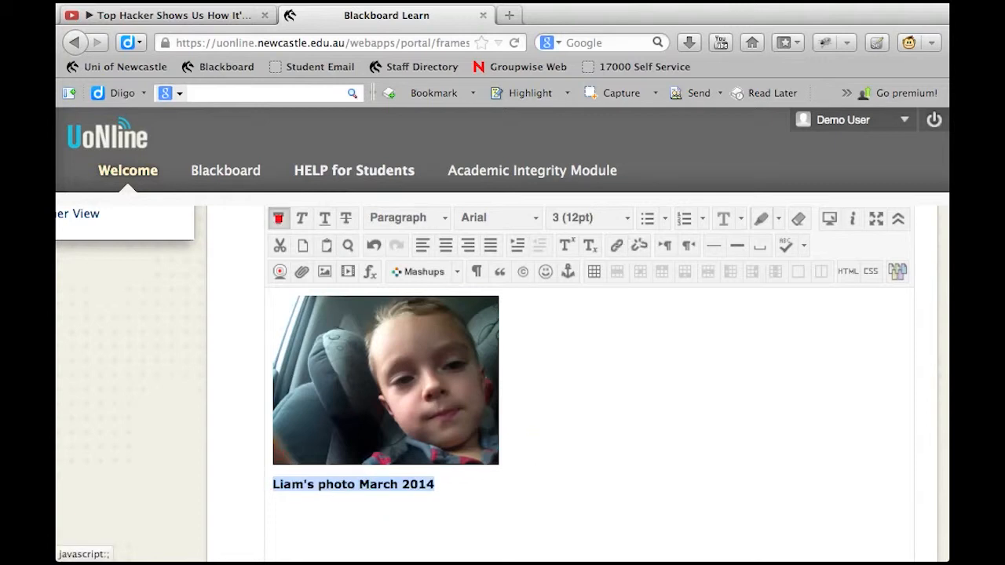
pyautogui.click(451, 485)
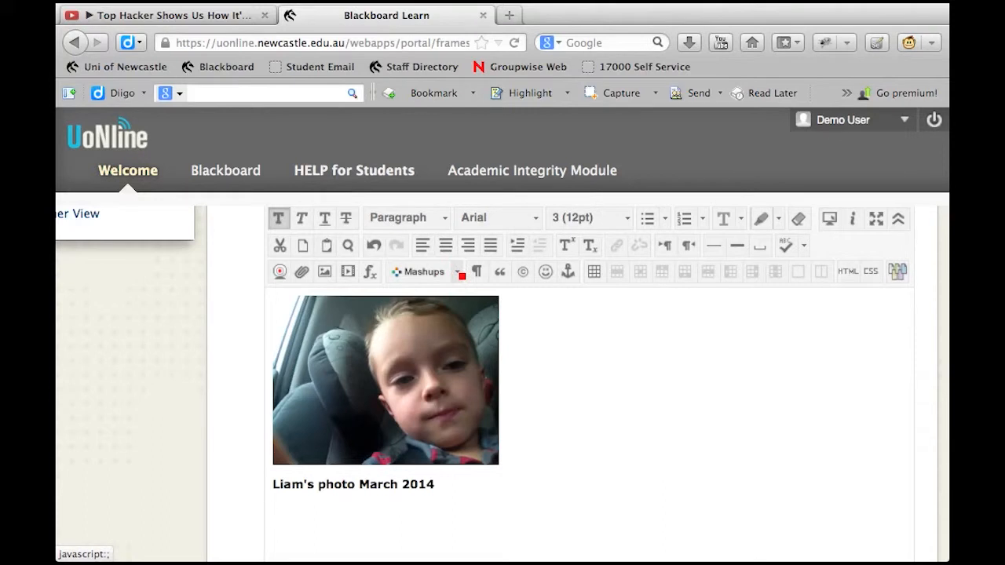
# Open the YouTube Video mashup search for a new line below the photo caption
pyautogui.click(460, 274)
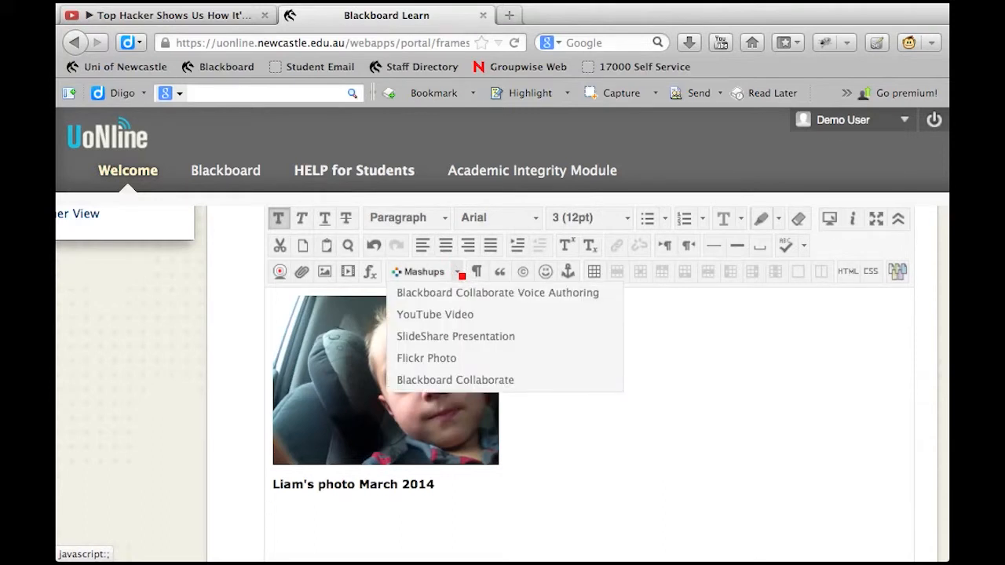
pyautogui.click(441, 316)
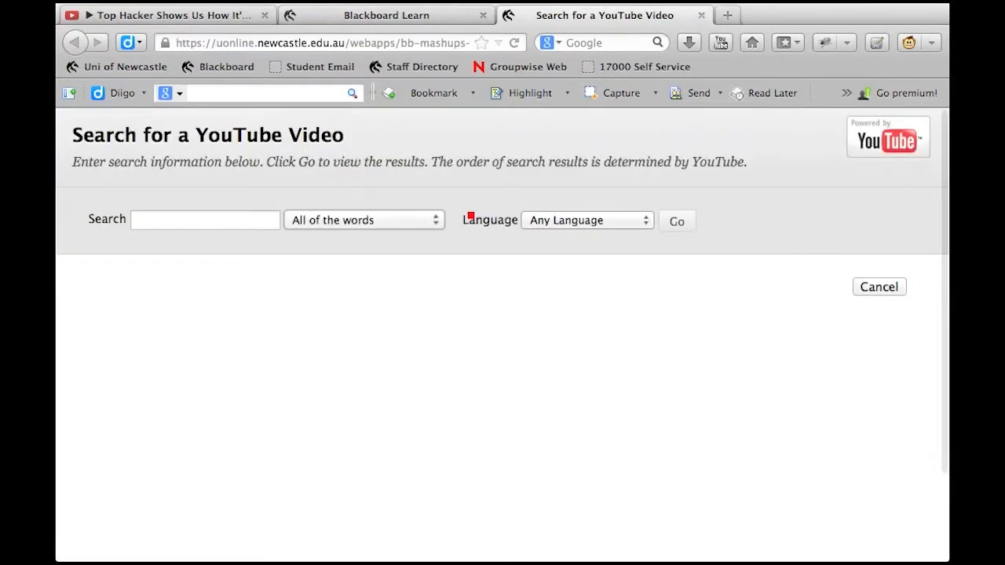
pyautogui.click(172, 224)
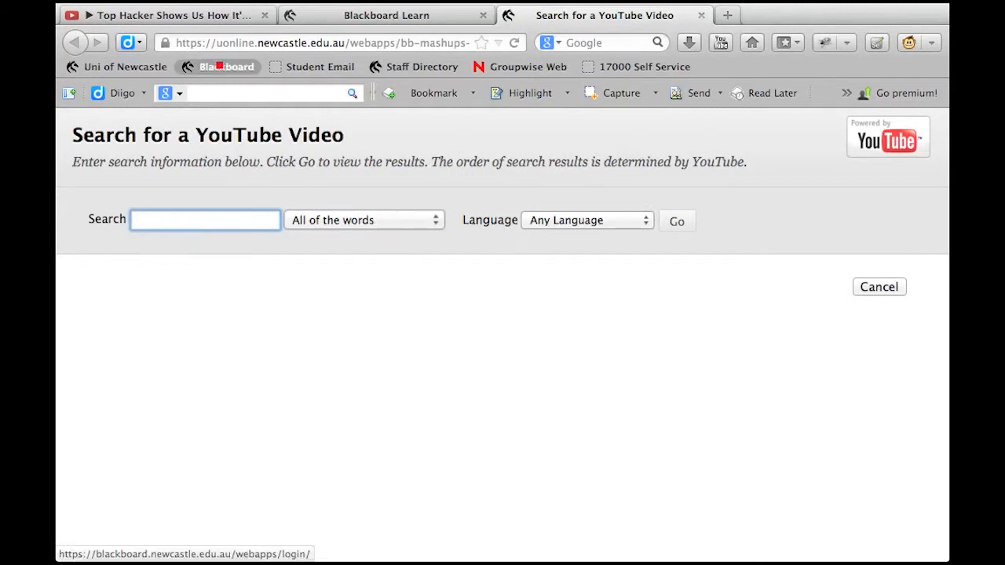
# Copy the full video title "Top Hacker Shows Us How It's Done: Pablos Holman at TEDxMidwests" from the open YouTube page
pyautogui.click(169, 14)
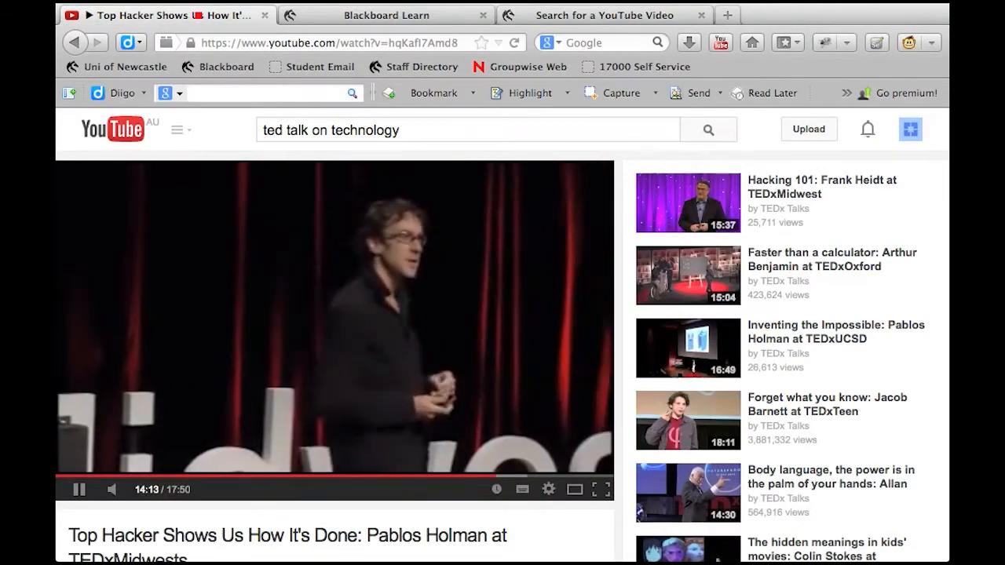
pyautogui.moveTo(72, 536); pyautogui.dragTo(189, 564)
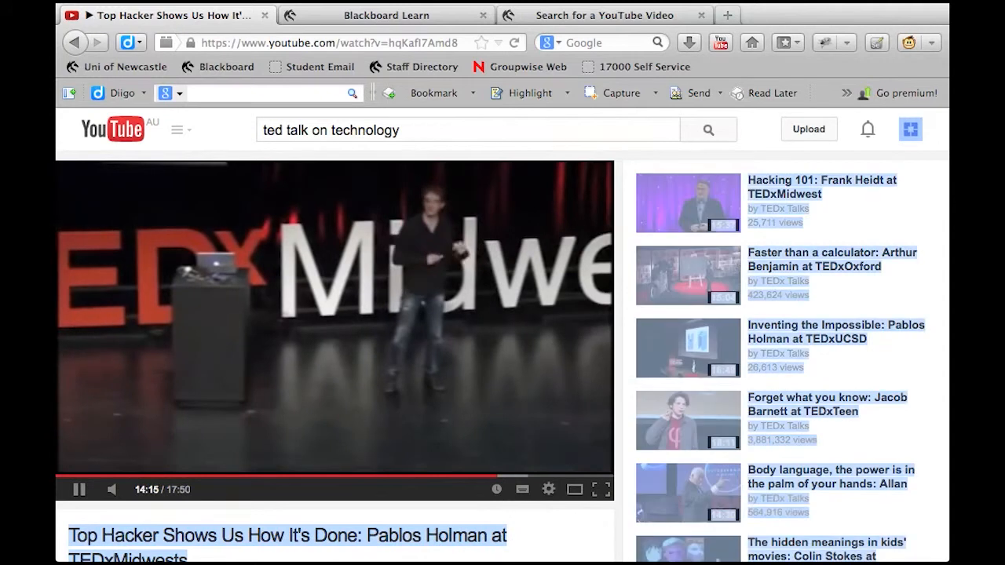
pyautogui.click(72, 535)
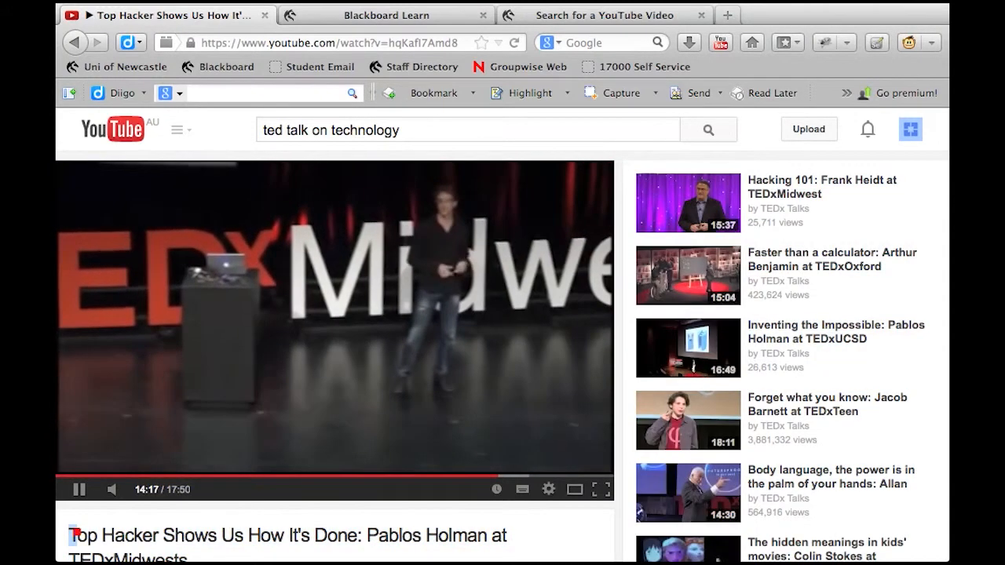
pyautogui.moveTo(72, 536); pyautogui.dragTo(195, 555)
pyautogui.press('super+c')
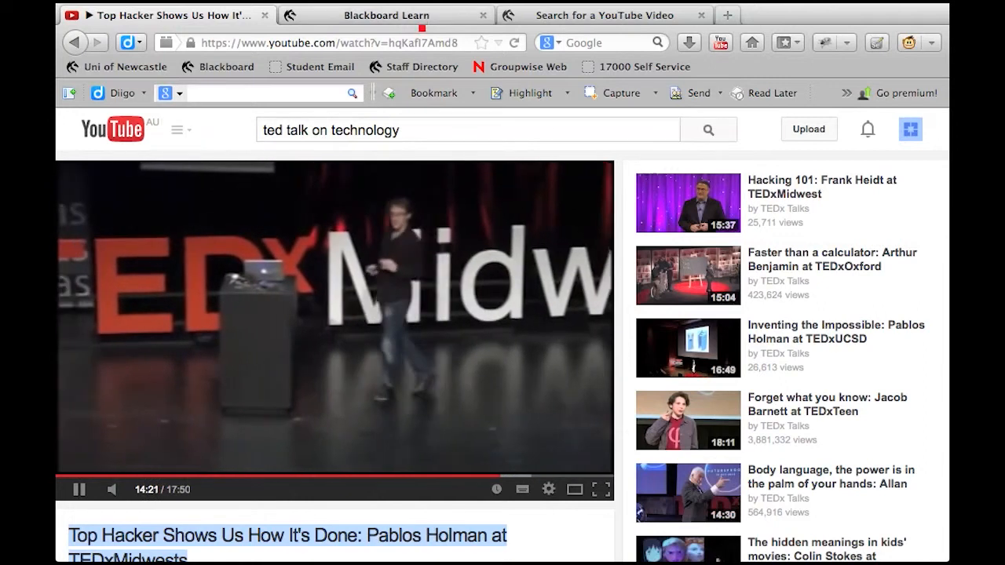
# Search the YouTube mashup for the copied video title, matching all of the words in any language
pyautogui.click(424, 17)
pyautogui.click(528, 17)
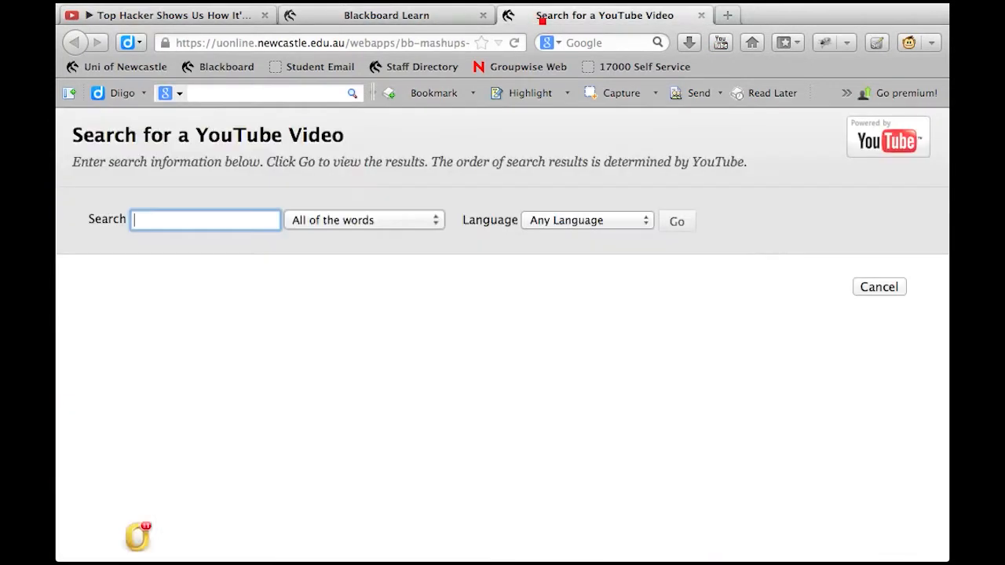
pyautogui.click(204, 229)
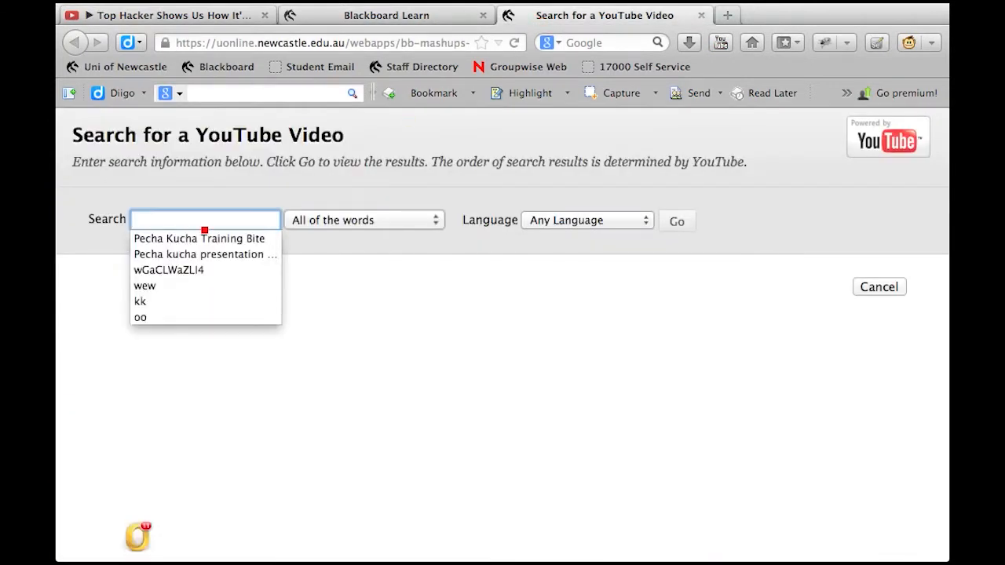
pyautogui.press('super+v')
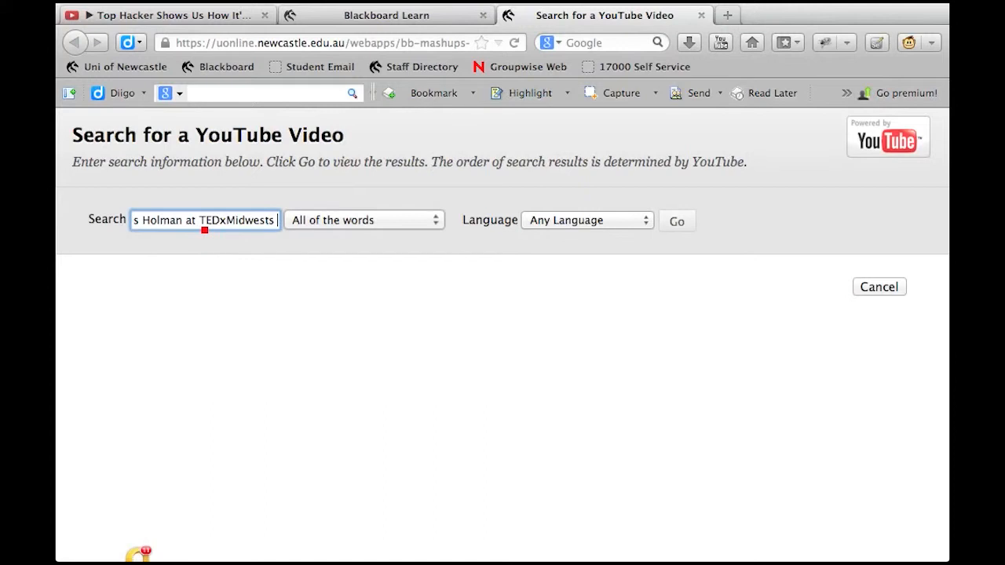
pyautogui.click(684, 225)
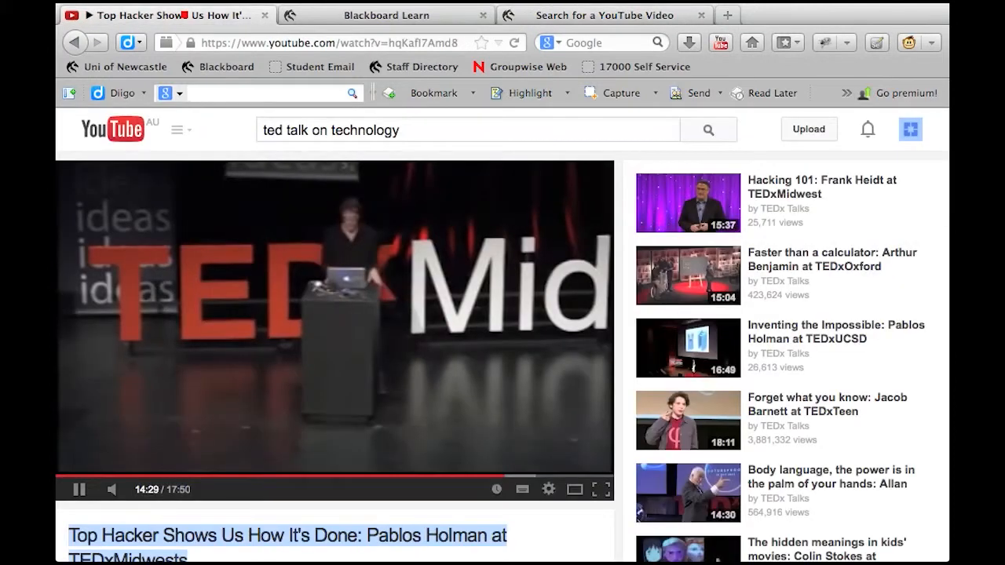
pyautogui.click(188, 15)
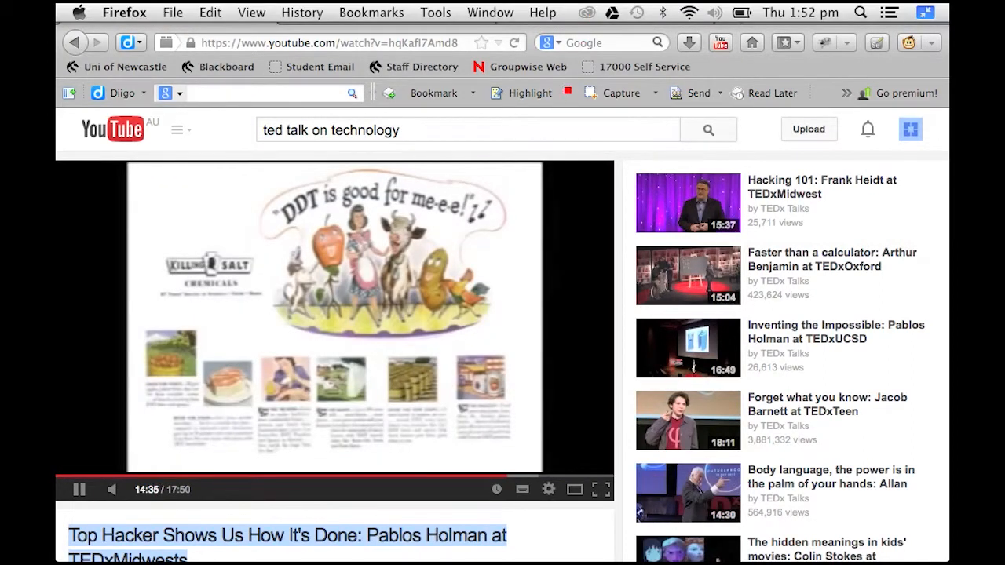
pyautogui.click(579, 17)
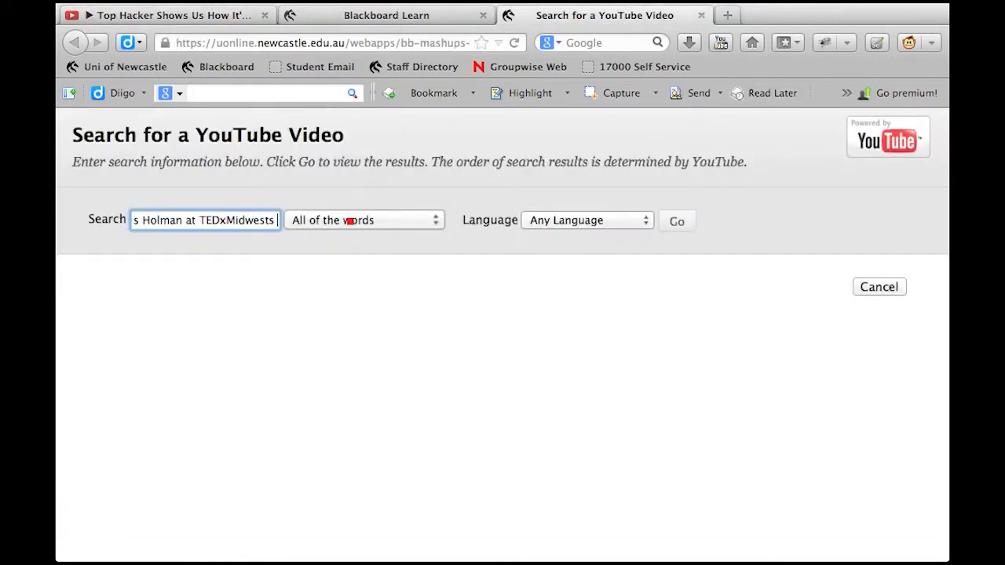
pyautogui.click(680, 223)
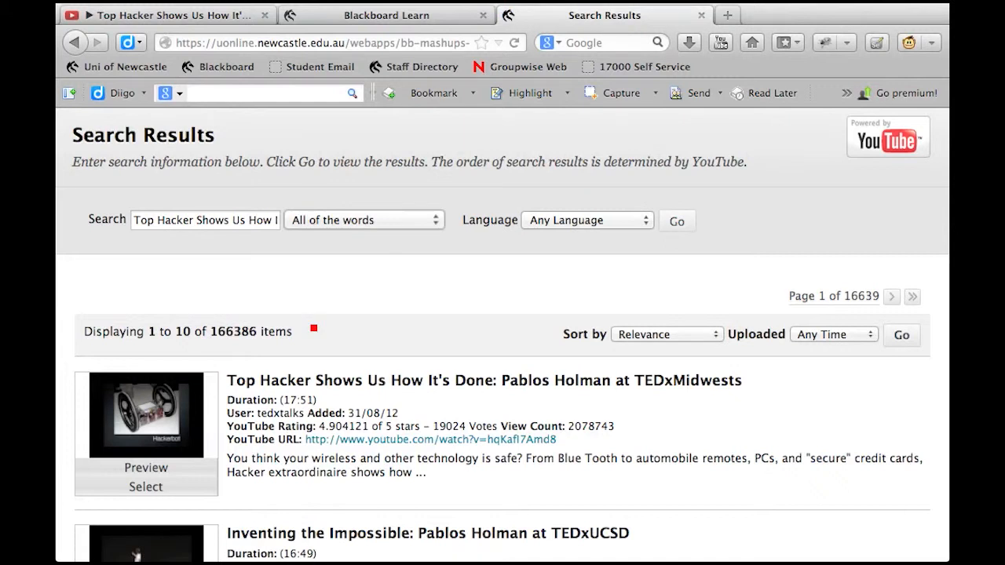
# Select "Top Hacker Shows Us How It's Done: Pablos Holman at TEDxMidwests" from the search results as the mashup video
pyautogui.scroll(-3, 314, 329)
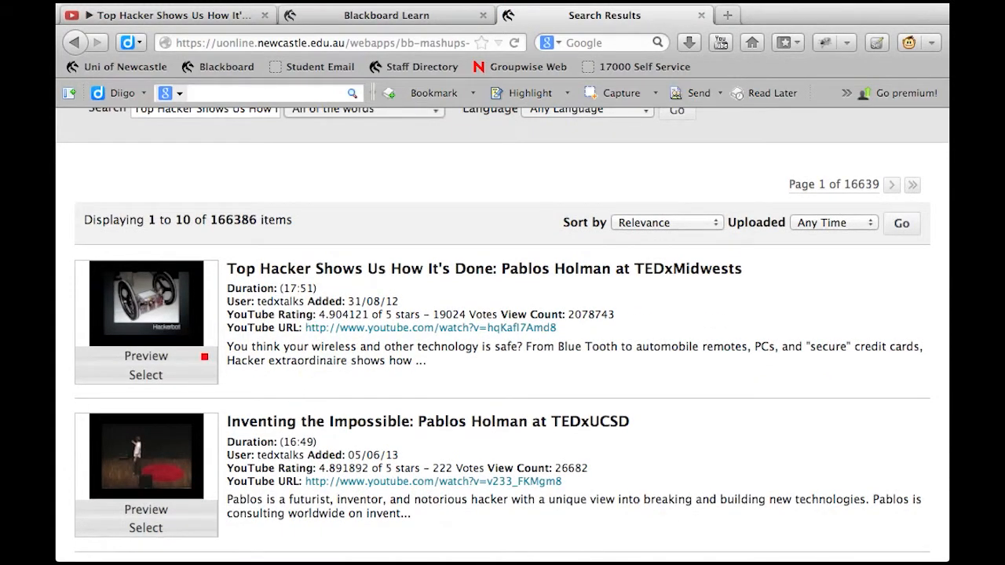
pyautogui.scroll(-2, 204, 357)
pyautogui.scroll(1, 205, 357)
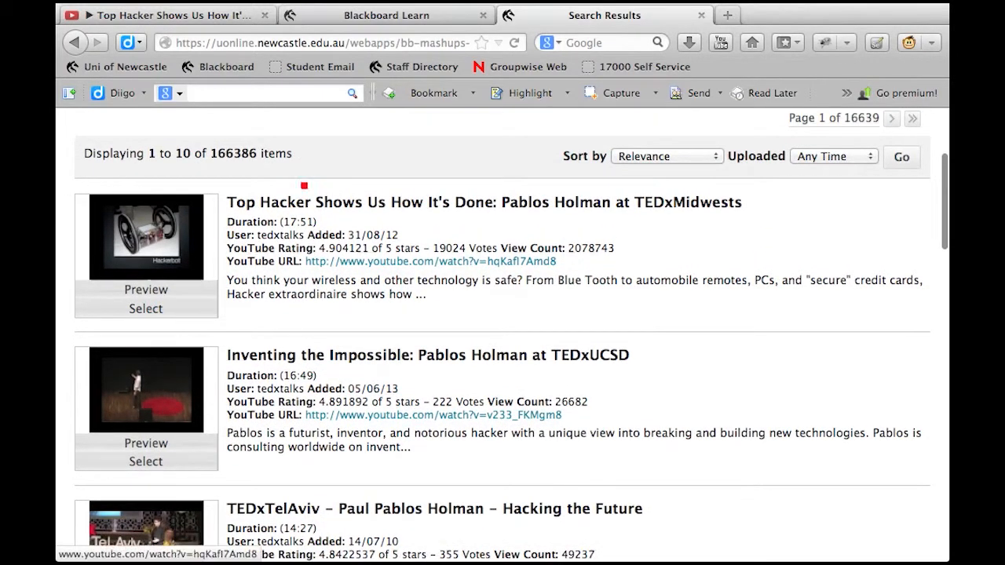
pyautogui.moveTo(245, 202); pyautogui.dragTo(355, 203)
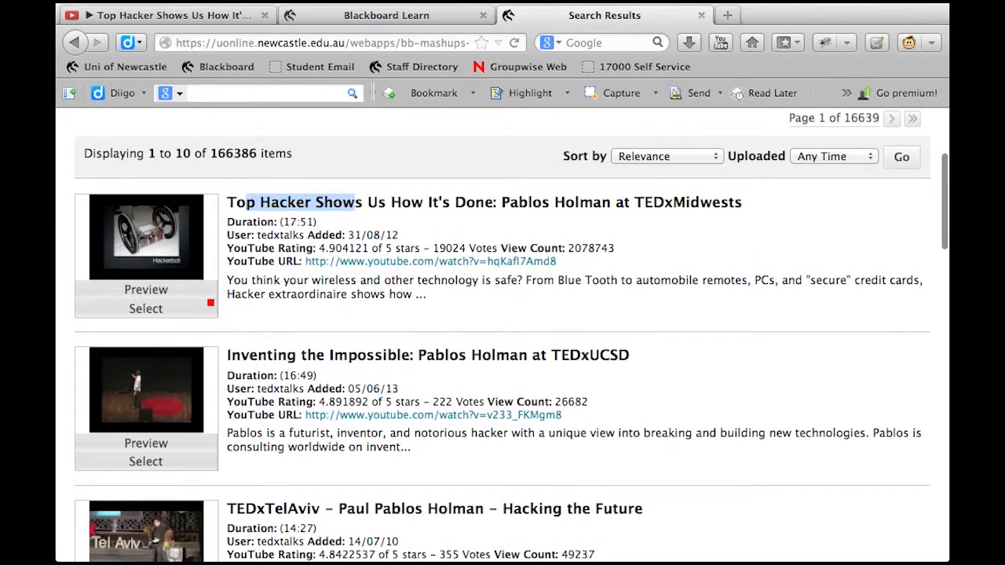
pyautogui.click(149, 308)
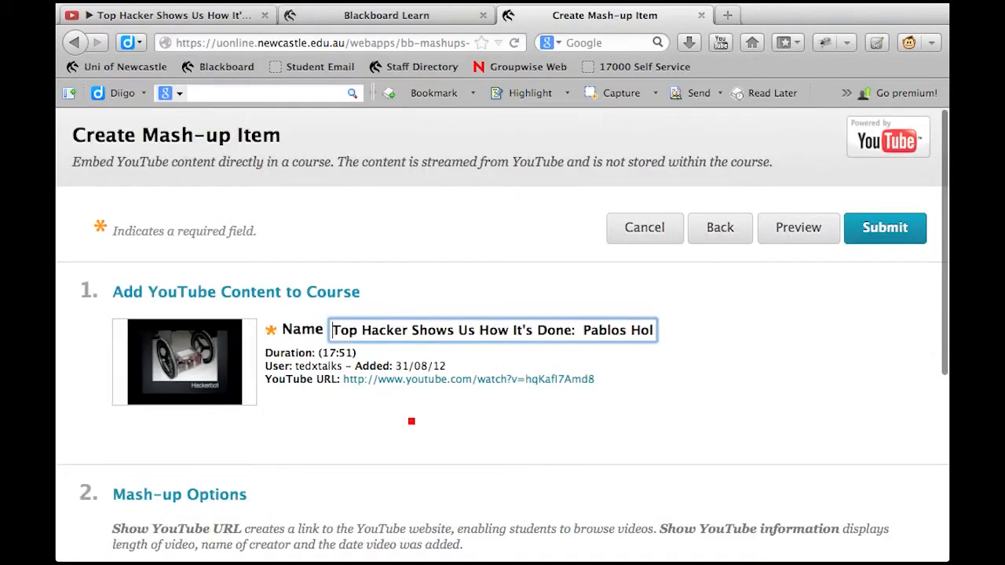
# Set the mash-up view to Embed Video and submit it into the page content
pyautogui.scroll(-5, 492, 419)
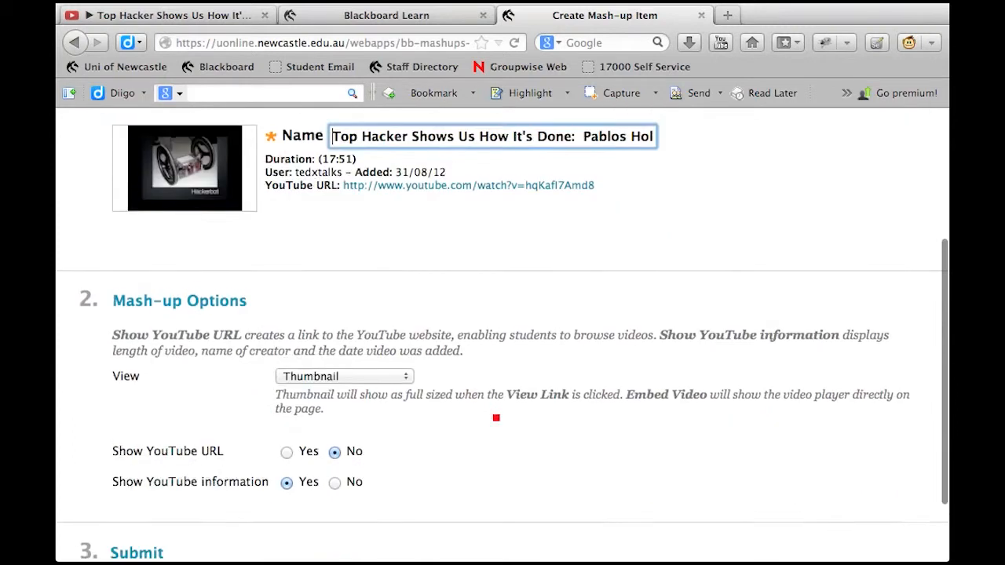
pyautogui.click(399, 372)
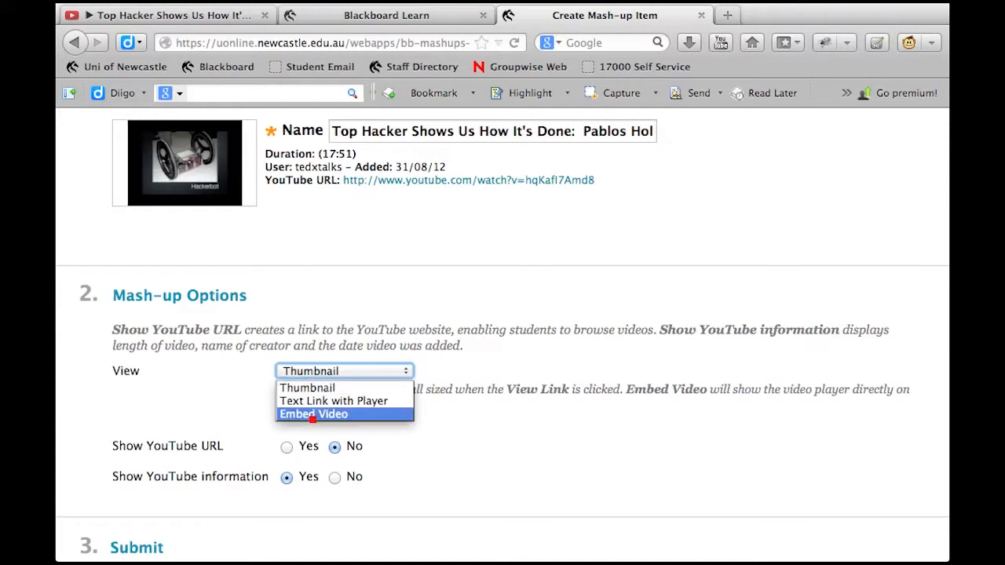
pyautogui.click(312, 415)
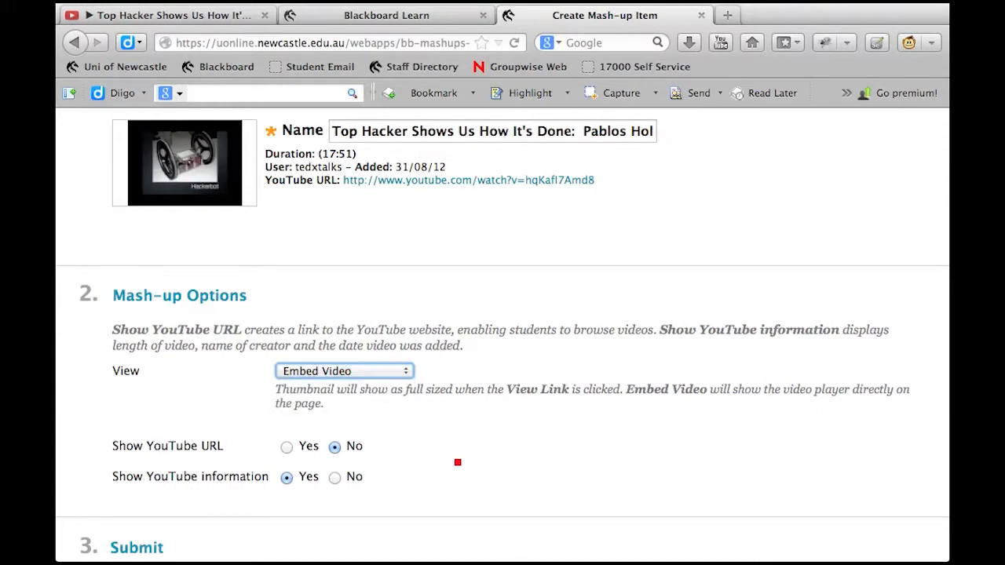
pyautogui.scroll(-3, 458, 462)
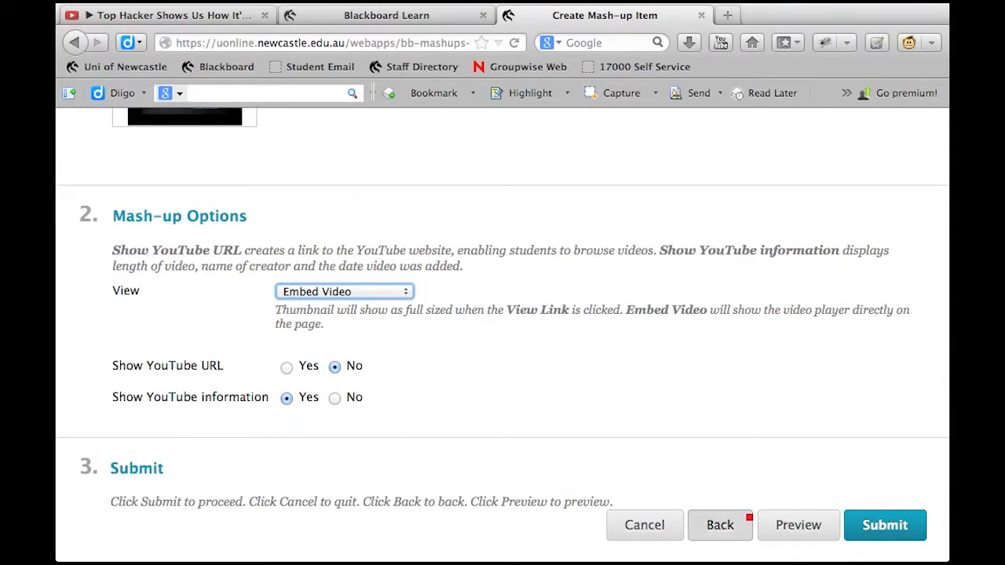
pyautogui.click(871, 524)
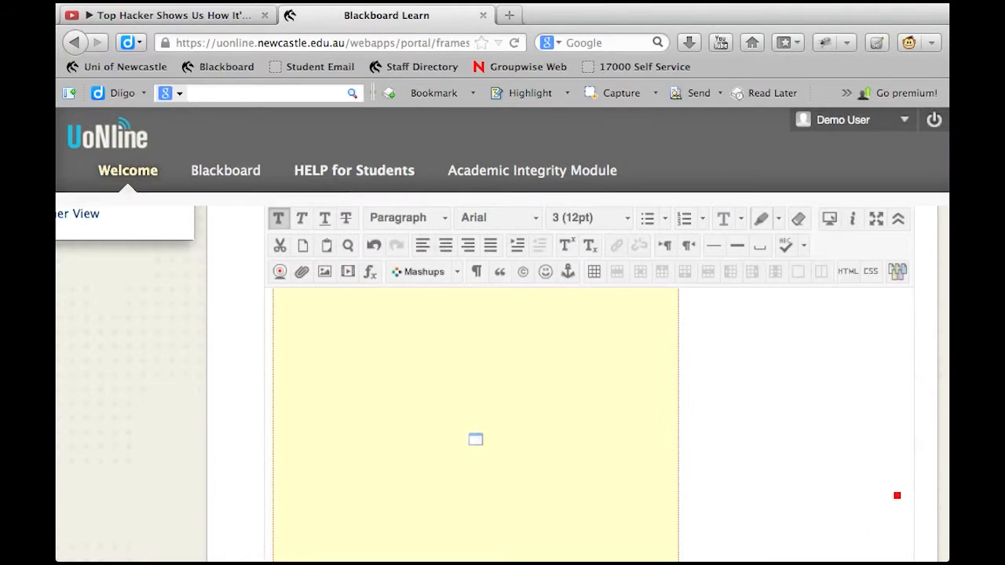
# Check the embedded video in the page content and remove surplus blank lines below its details
pyautogui.scroll(-5, 936, 402)
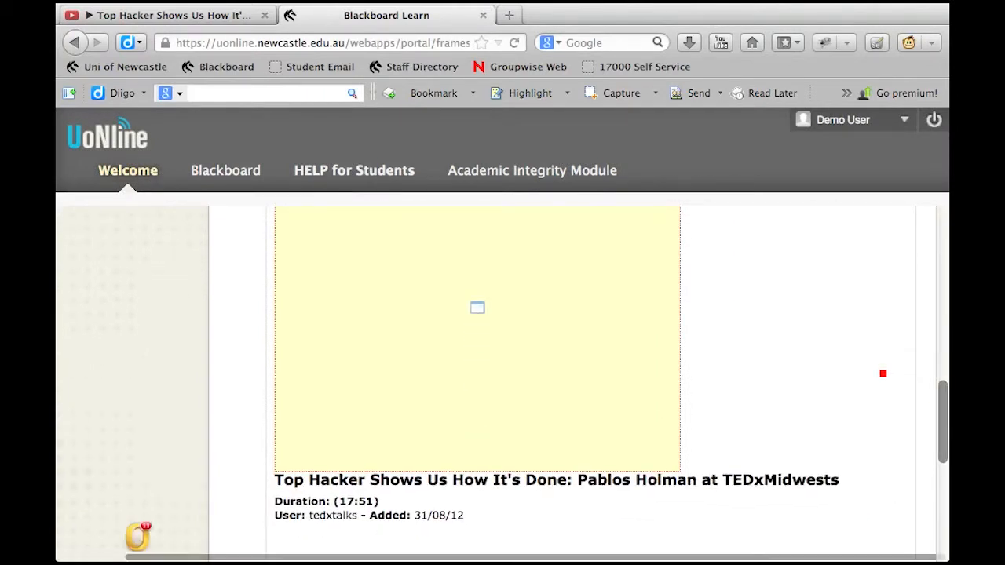
pyautogui.scroll(2, 888, 458)
pyautogui.scroll(6, 890, 457)
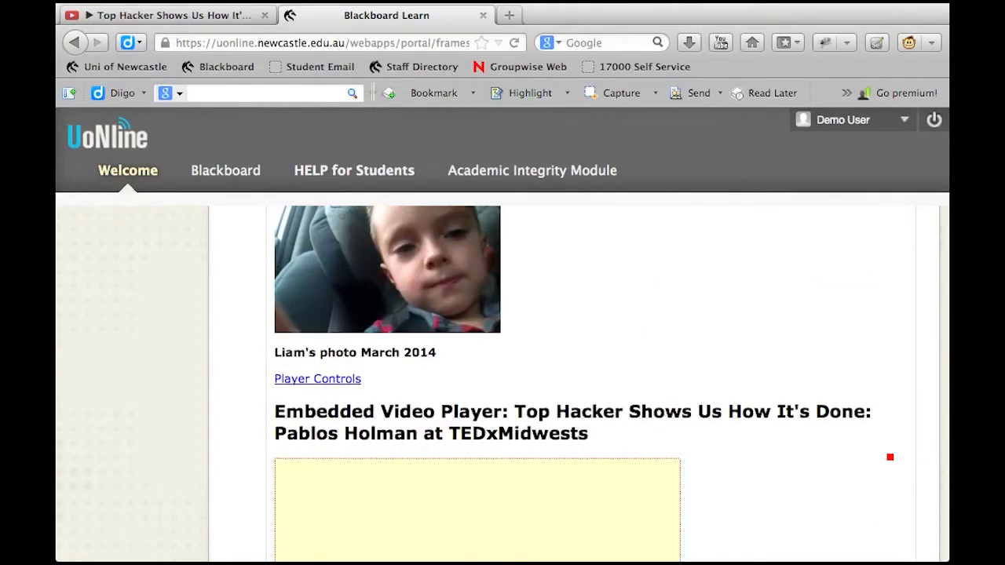
pyautogui.scroll(-8, 890, 458)
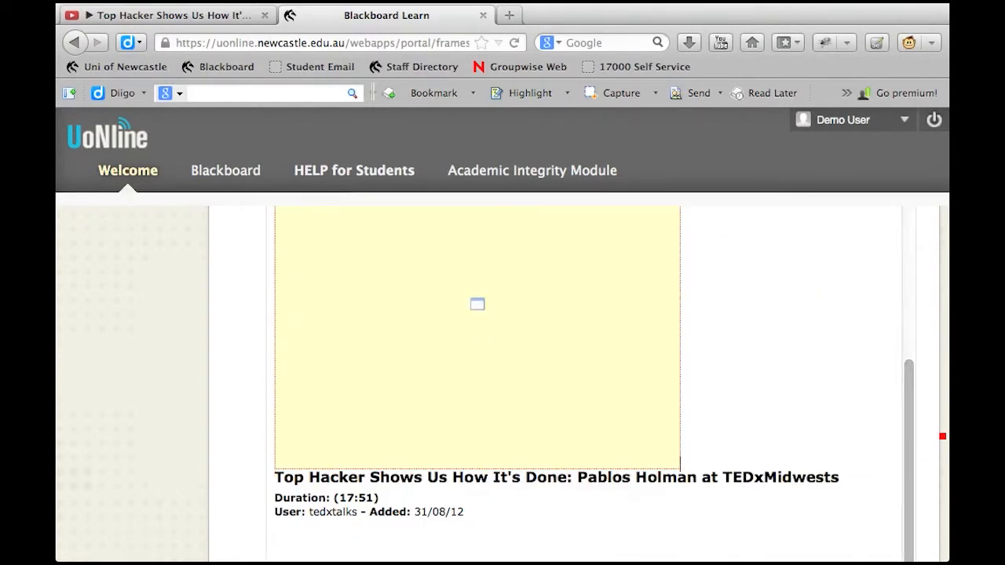
pyautogui.scroll(-6, 607, 384)
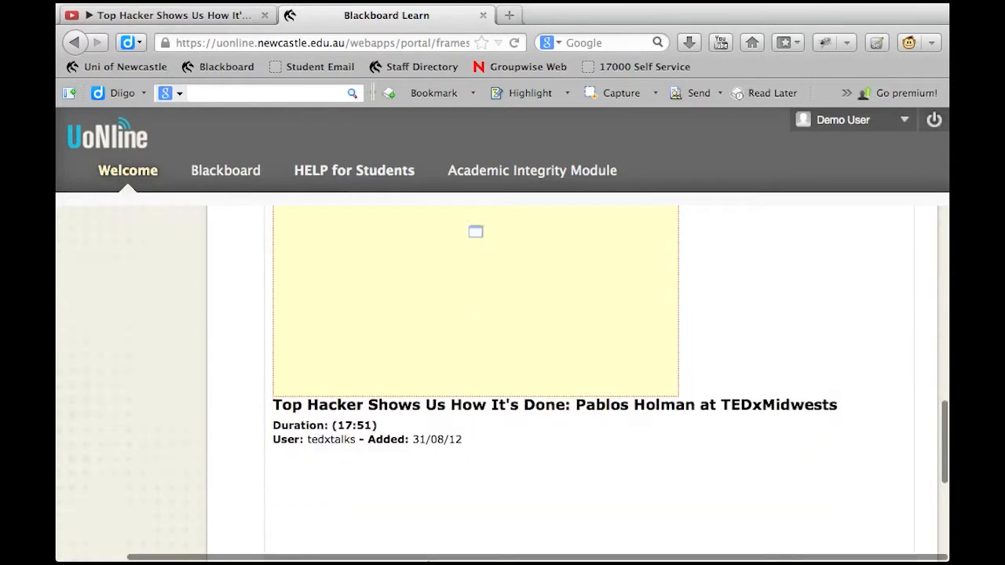
pyautogui.scroll(-2, 607, 384)
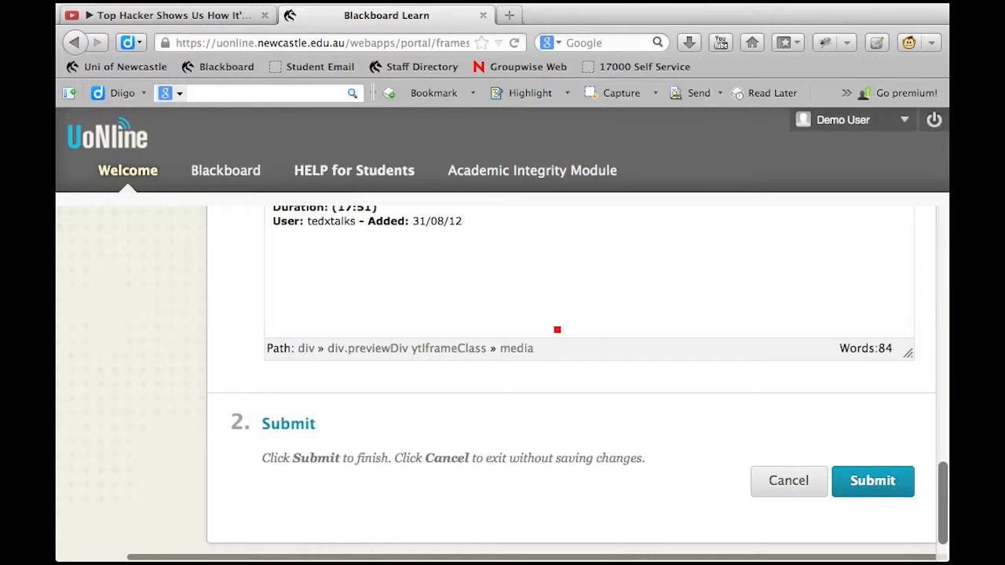
pyautogui.click(561, 316)
pyautogui.press('BackSpace')
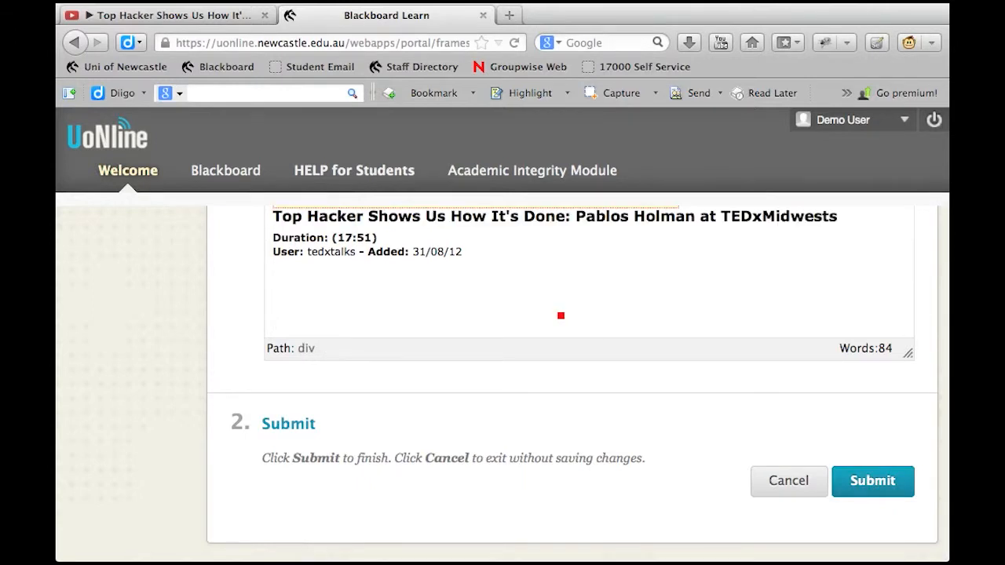
pyautogui.press('BackSpace')
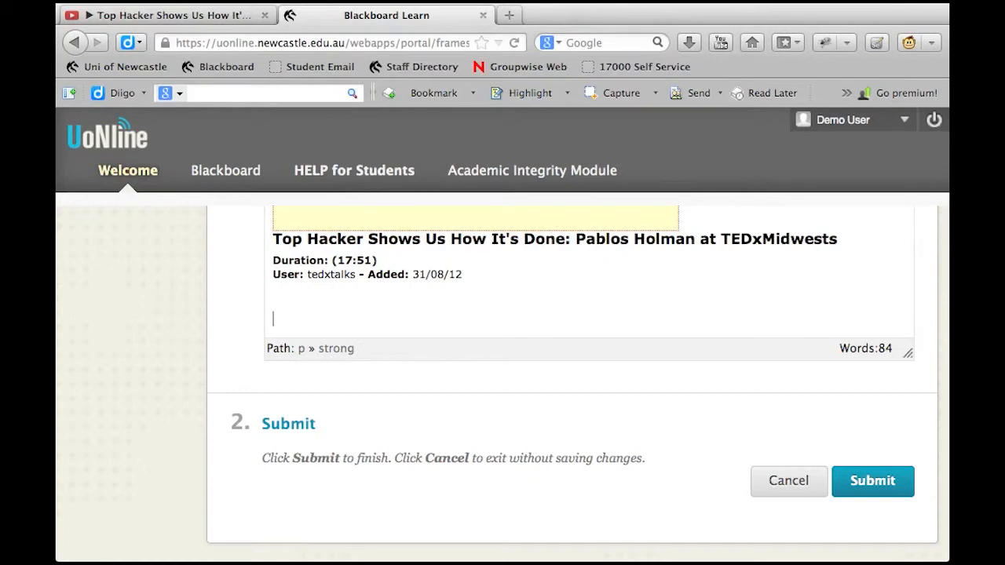
# Add the closing line "I want to print a surfboard! Please." below the embedded video's details
pyautogui.write('I')
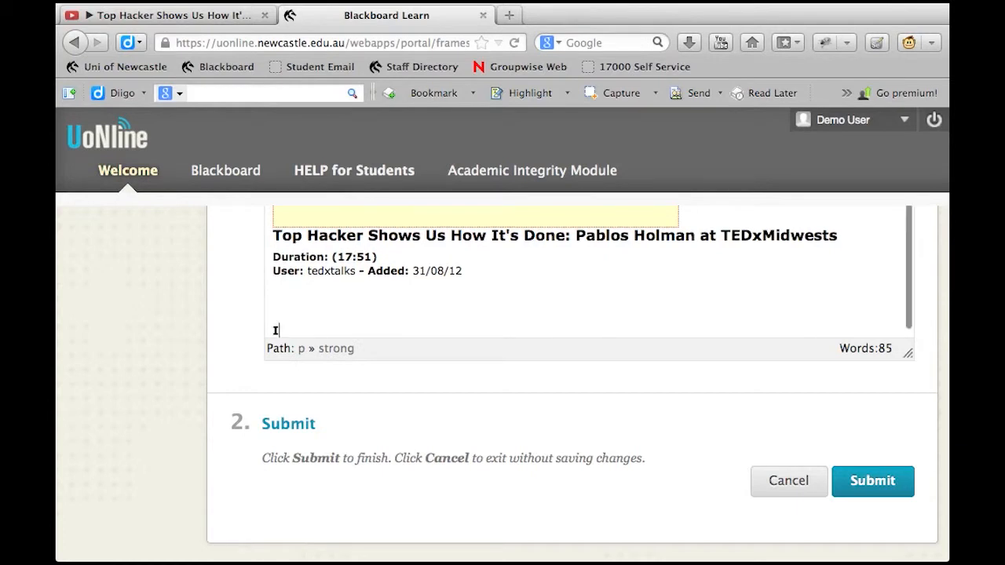
pyautogui.write(' want to print')
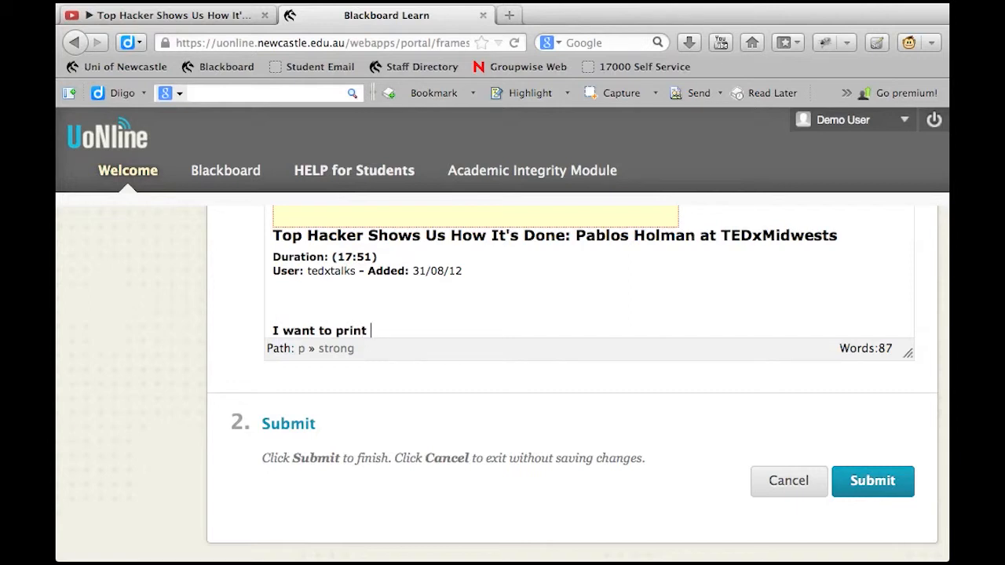
pyautogui.write(' a surfboa')
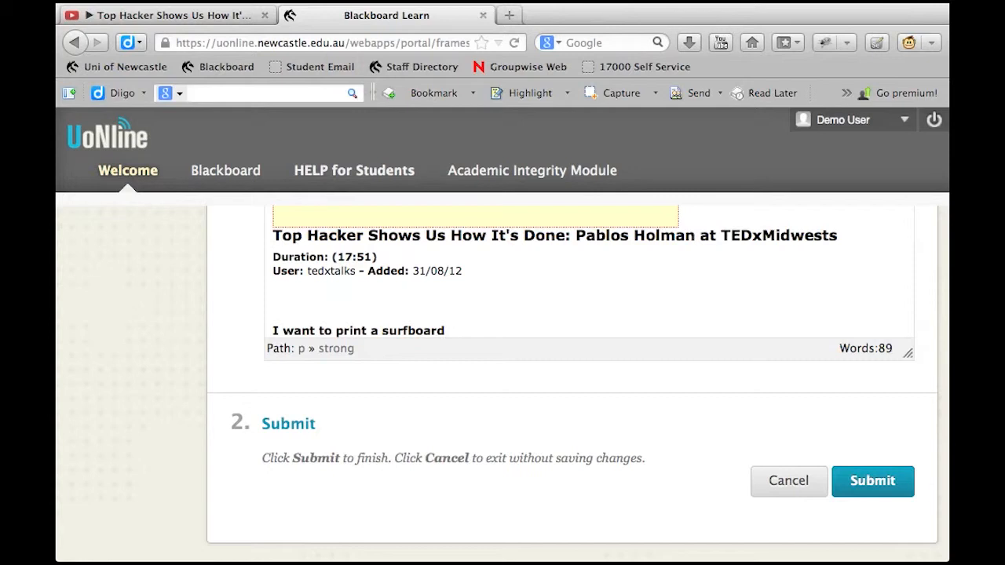
pyautogui.write('rd! Please')
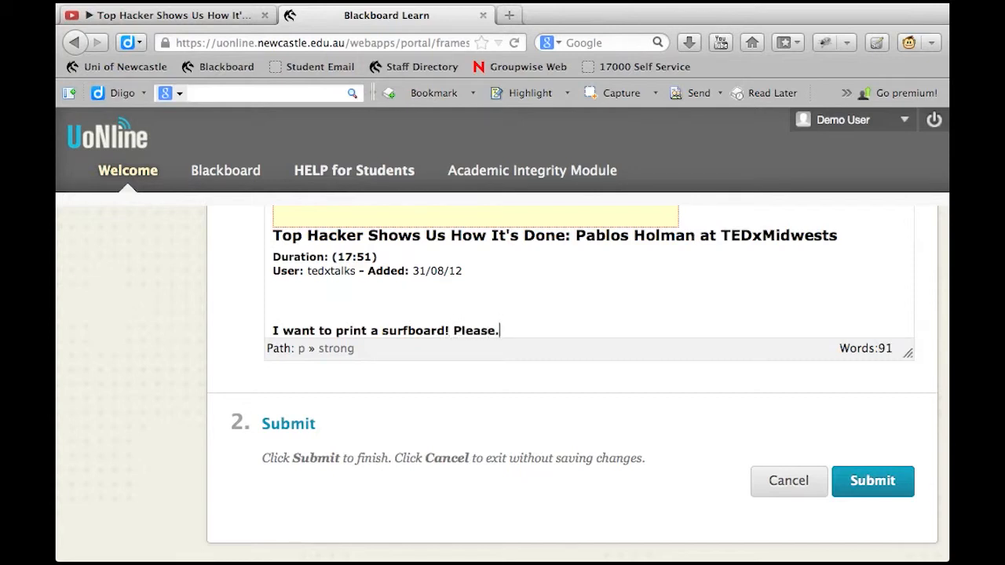
pyautogui.moveTo(500, 337); pyautogui.dragTo(271, 331)
pyautogui.click(273, 330)
pyautogui.tripleClick(408, 323)
pyautogui.click(523, 326)
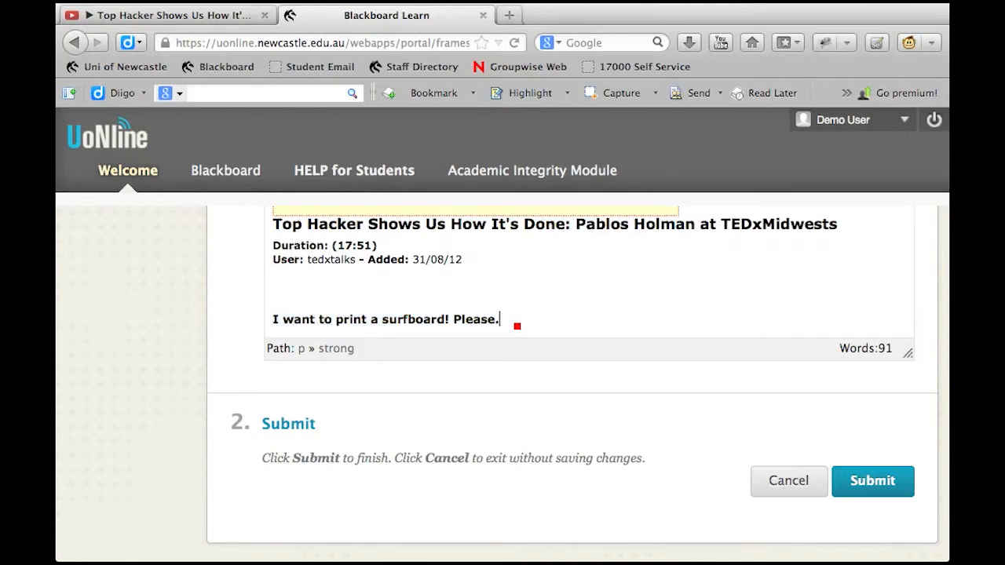
pyautogui.tripleClick(271, 318)
pyautogui.click(274, 320)
pyautogui.click(523, 321)
# Submit the wiki page and check its published photo, caption and entry in the Wiki Play Space page list
pyautogui.click(856, 481)
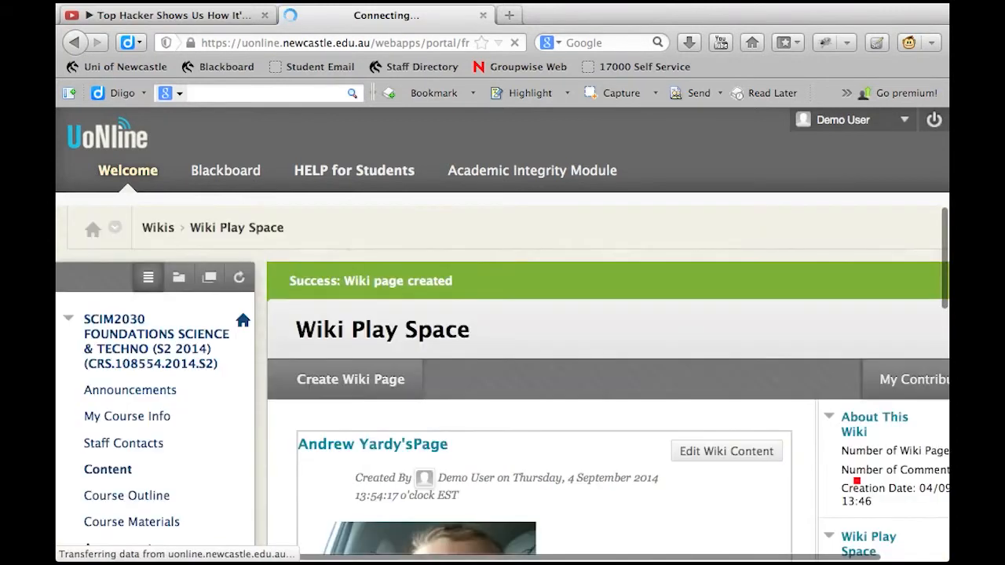
pyautogui.scroll(-3, 858, 481)
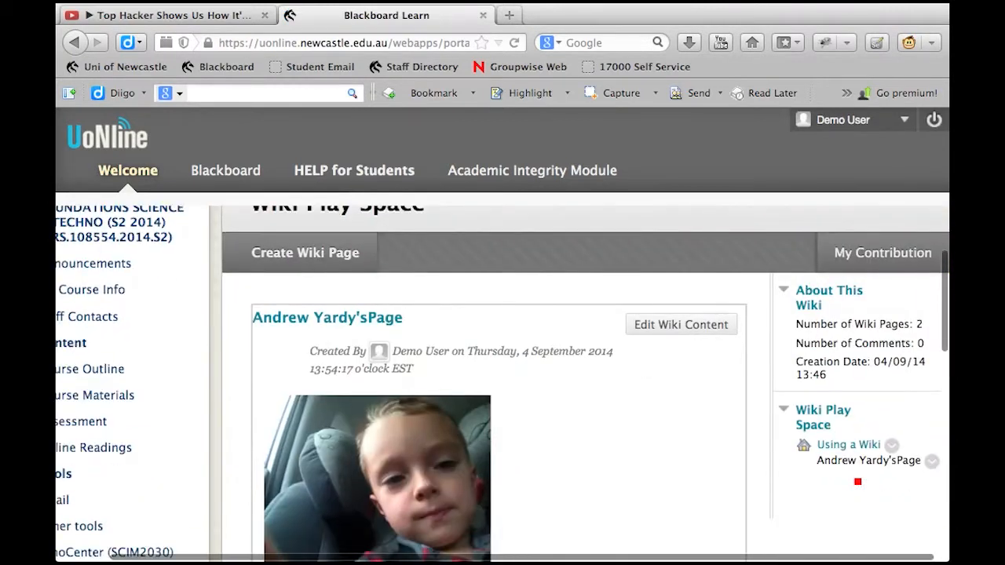
pyautogui.scroll(-3, 859, 482)
pyautogui.scroll(-1, 859, 482)
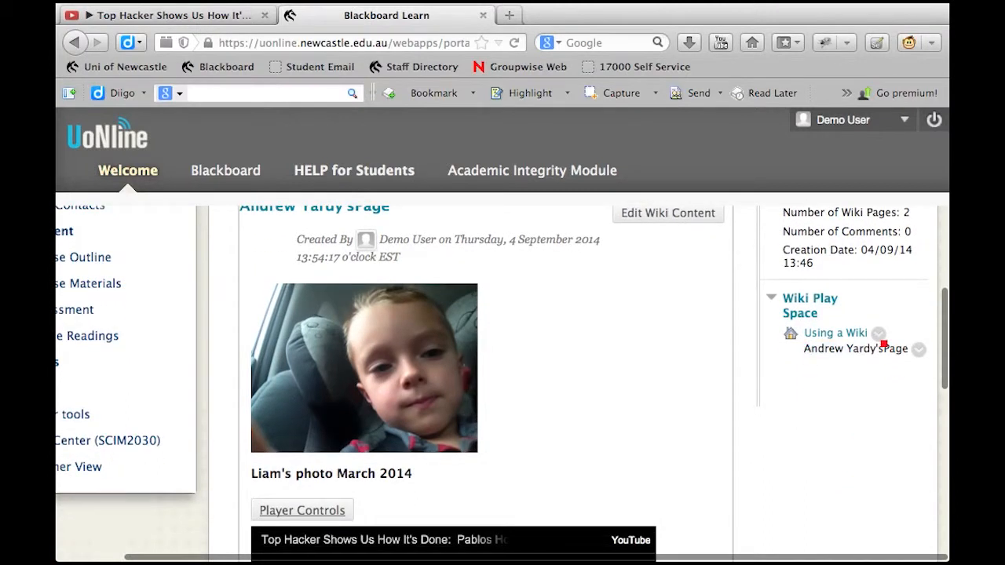
pyautogui.moveTo(811, 349); pyautogui.dragTo(909, 350)
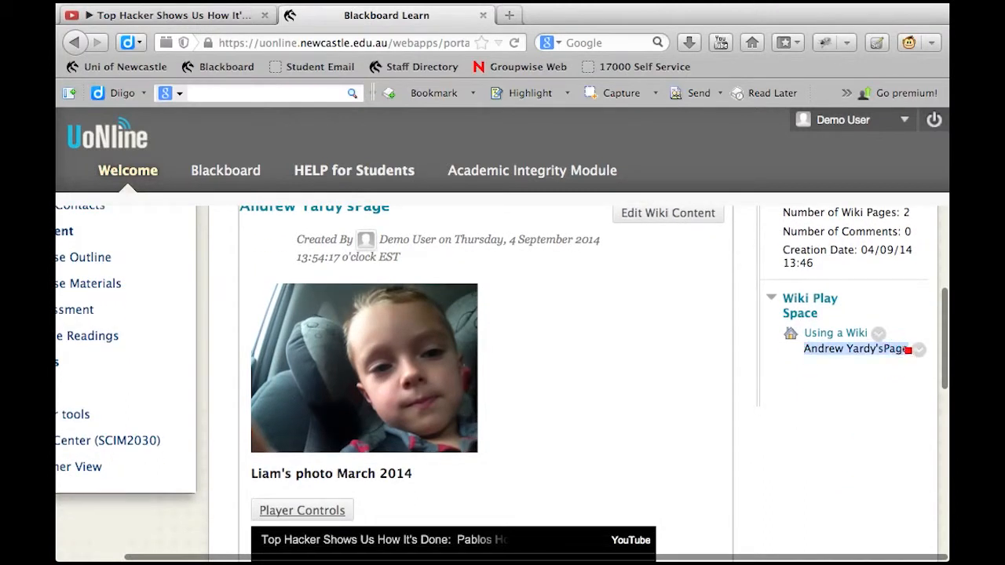
# Open the "Using a Wiki" page and review the Wiki Play Space instructions
pyautogui.click(849, 335)
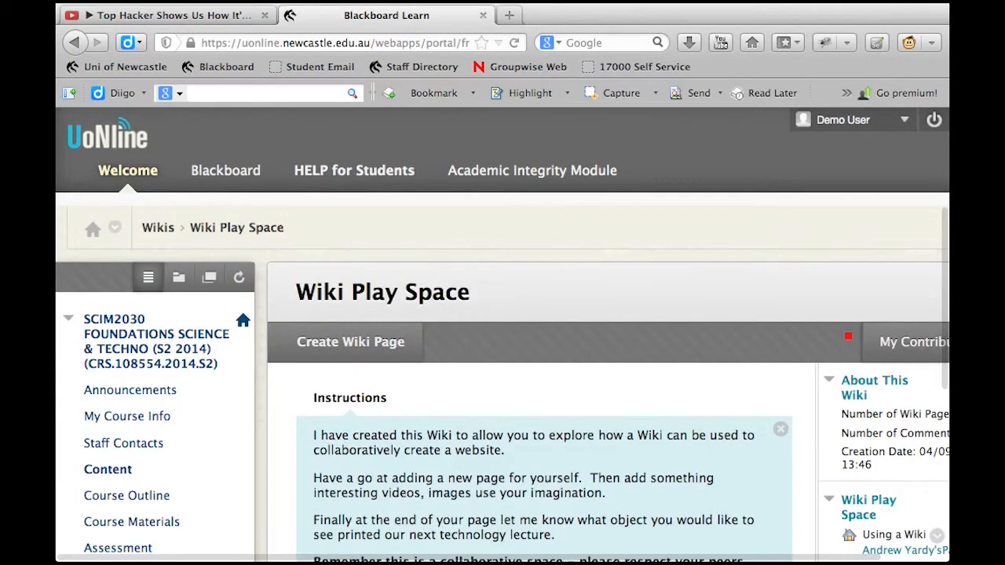
pyautogui.scroll(-5, 785, 460)
pyautogui.hscroll(2, 785, 461)
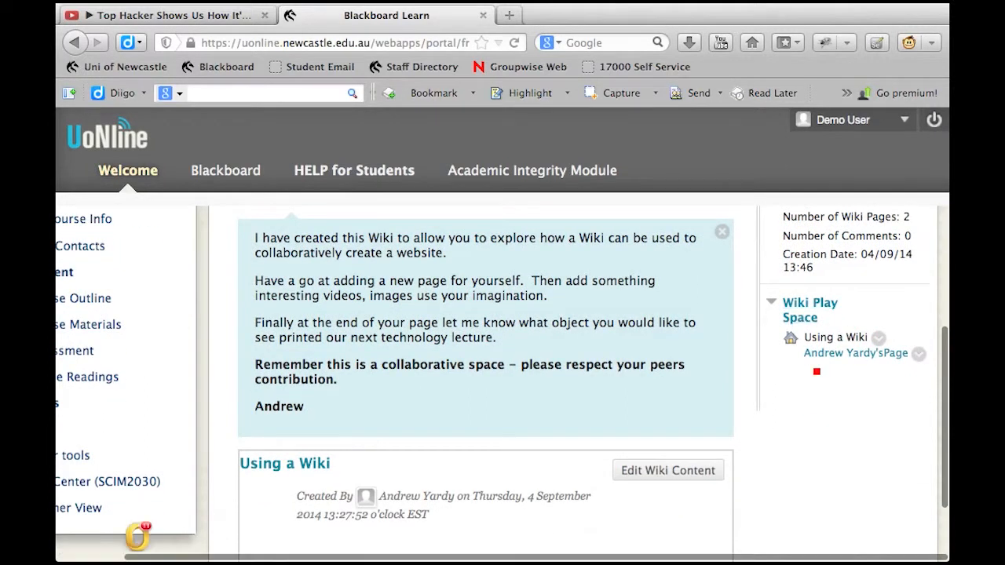
# Return to the newly created personal page and review it from the photo down to the video and the closing surfboard line
pyautogui.click(835, 355)
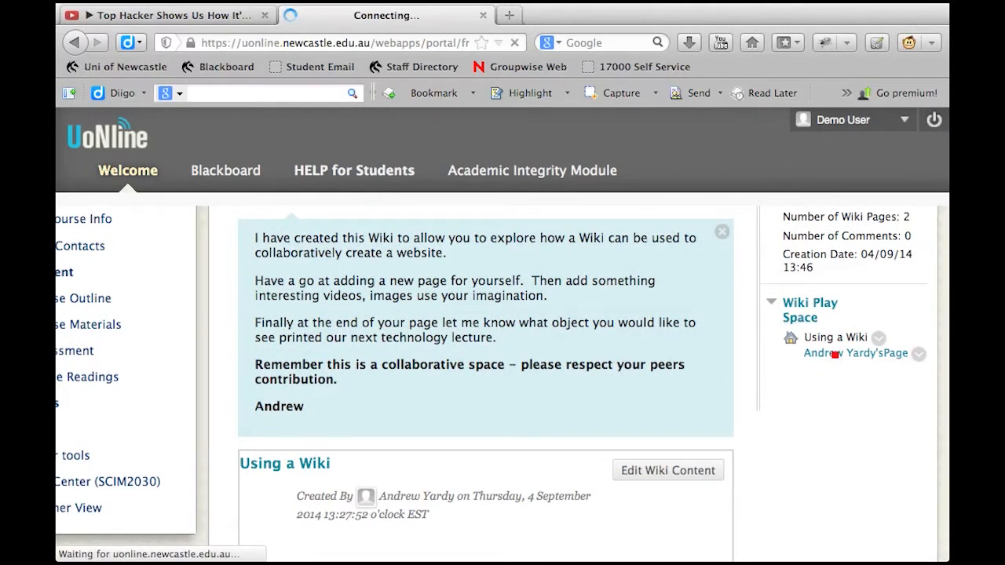
pyautogui.scroll(-5, 503, 377)
pyautogui.hscroll(2, 503, 377)
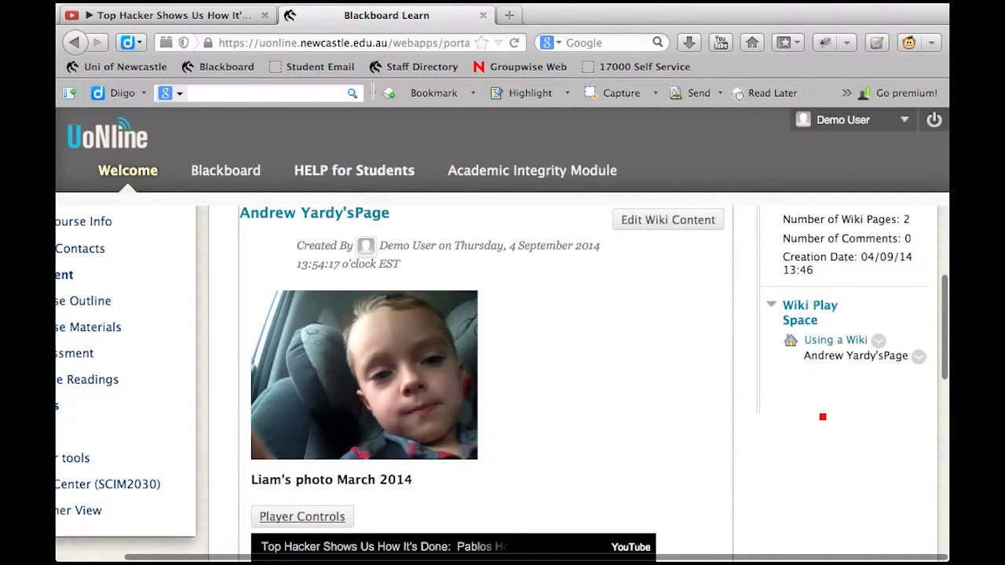
pyautogui.scroll(-7, 823, 417)
pyautogui.scroll(-6, 827, 416)
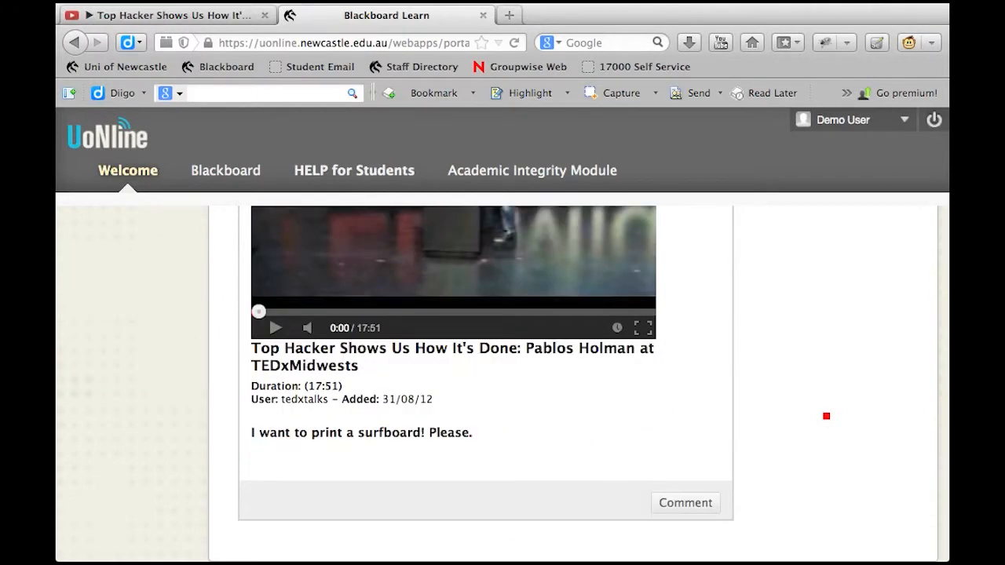